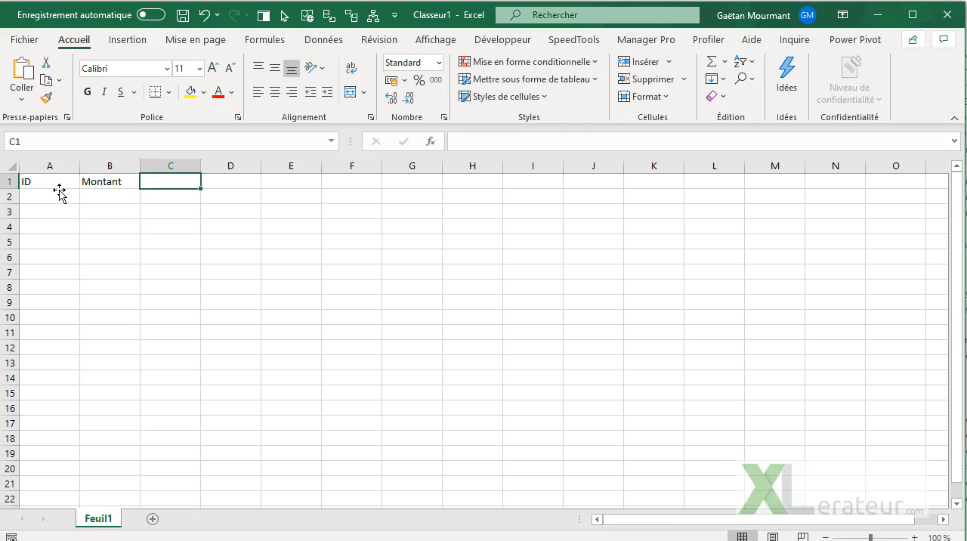
# Step: Add the column header "Montant calculé" in cell C1
pyautogui.write('Montant')
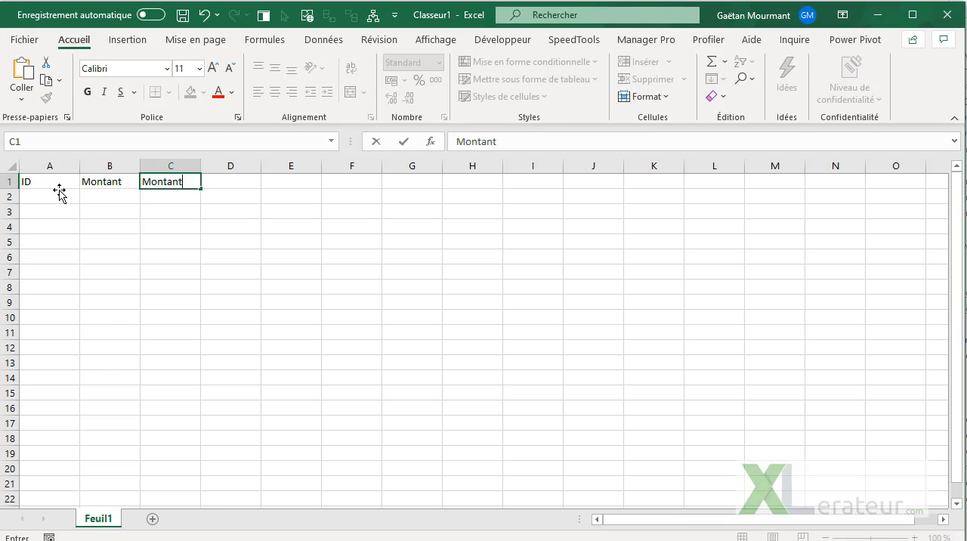
pyautogui.write(' calculé')
pyautogui.press('Return')
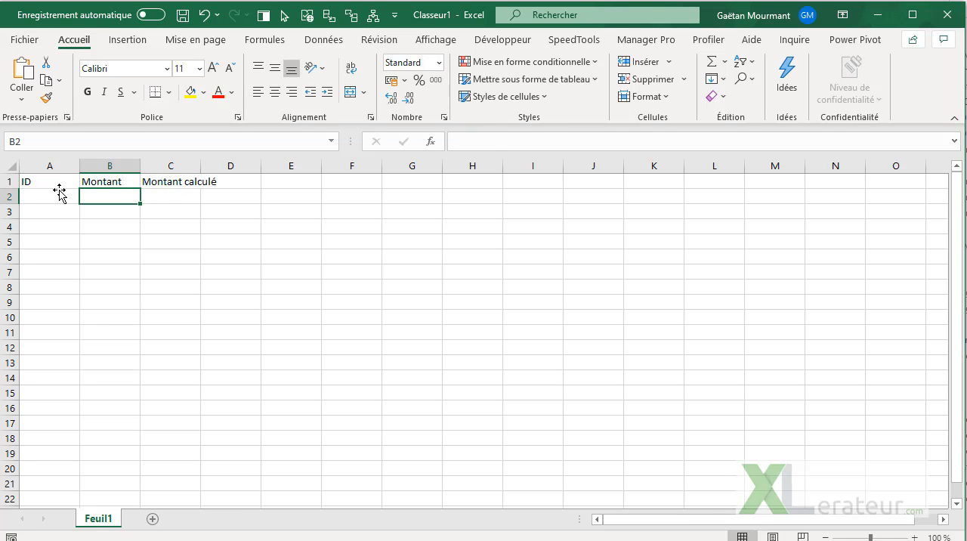
# Step: Fill the ID column with 1, 2 and 3 in cells A2 to A4
pyautogui.click(60, 194)
pyautogui.write('1')
pyautogui.press('Return')
pyautogui.write('2')
pyautogui.press('Return')
pyautogui.write('3')
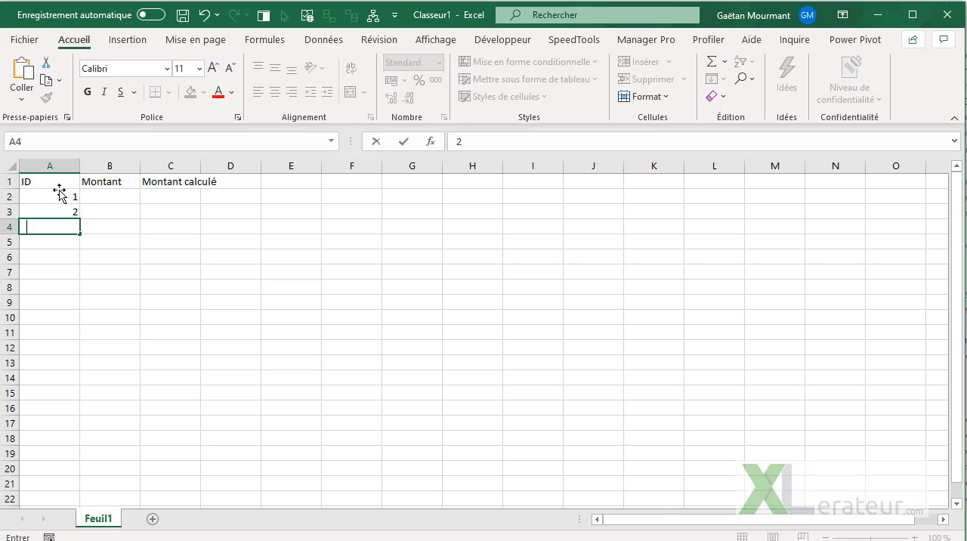
pyautogui.press('Return')
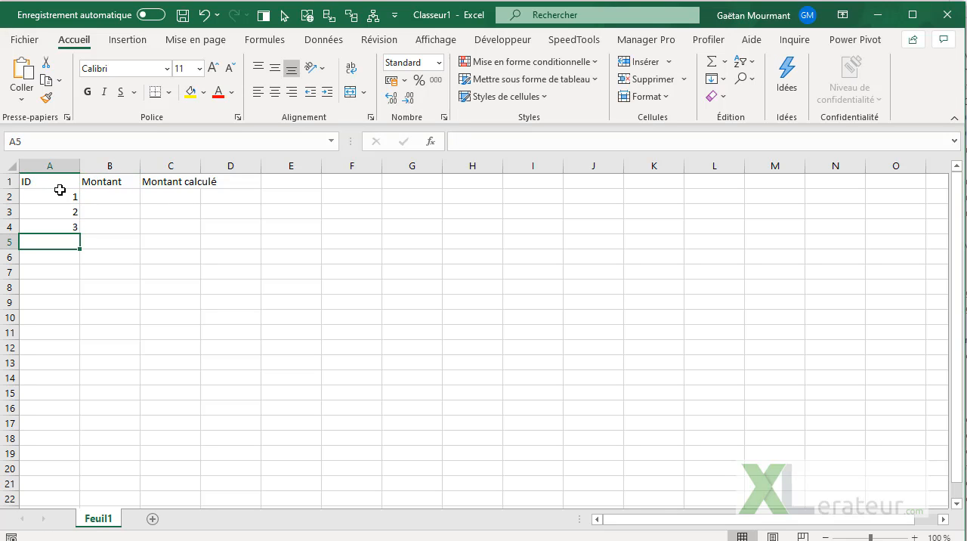
# Step: Format the range A1:C4 as a table with headers, using the blue Clair style with a solid header row
pyautogui.click(60, 191)
pyautogui.click(583, 80)
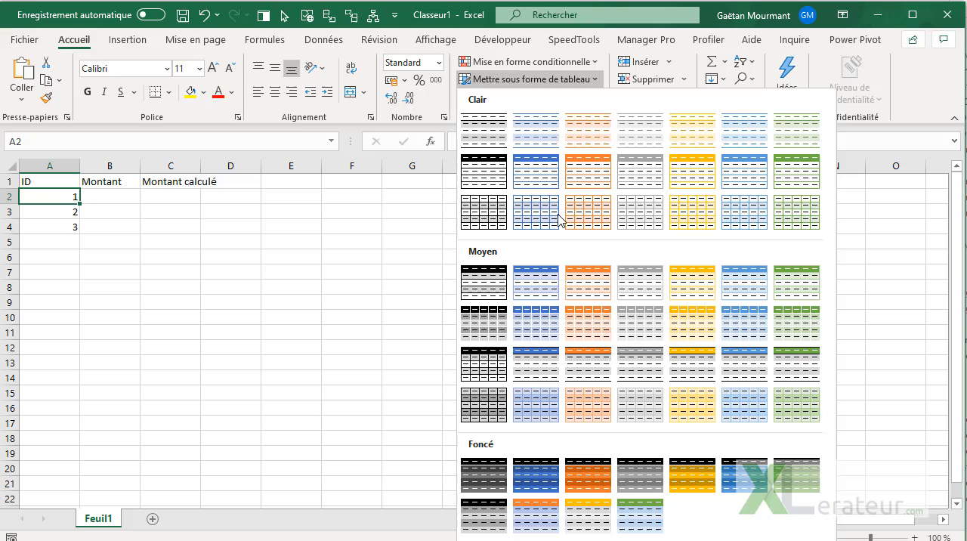
pyautogui.click(536, 171)
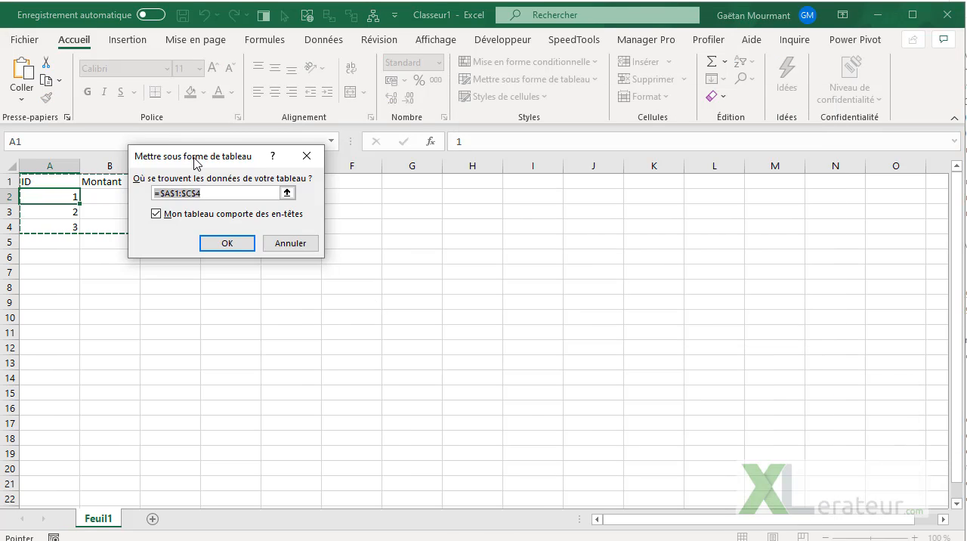
pyautogui.moveTo(195, 161); pyautogui.dragTo(363, 169)
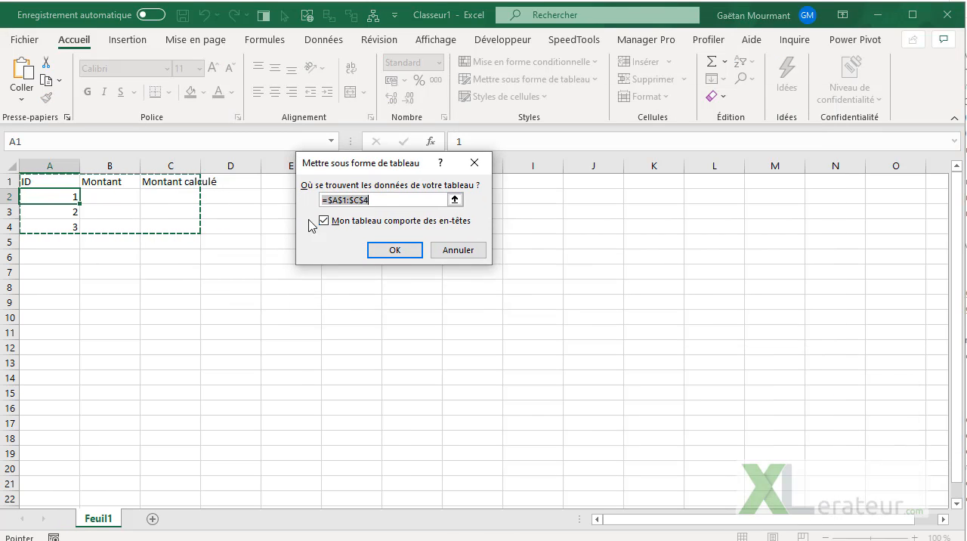
pyautogui.click(395, 251)
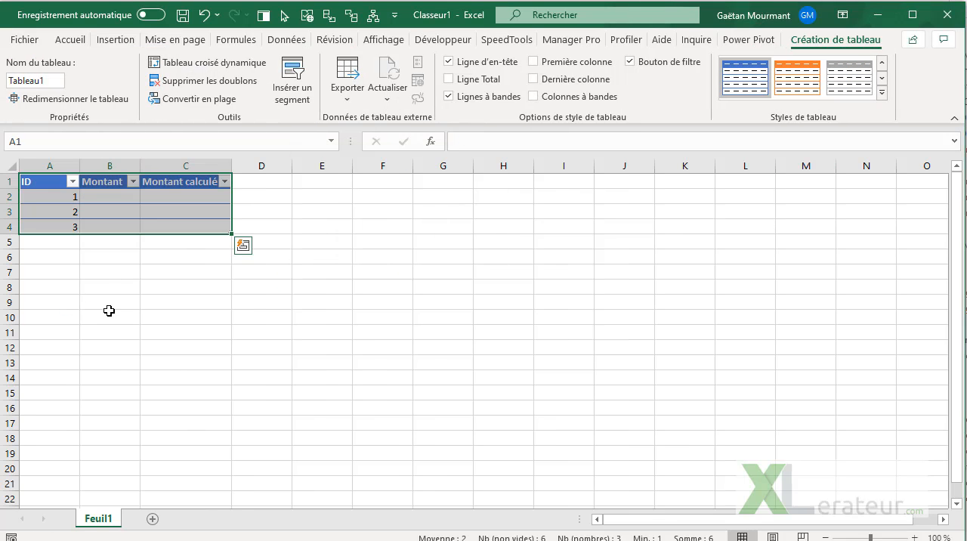
# Step: Enter the amounts 12, 15 and 15 in the Montant column for IDs 1 to 3
pyautogui.click(121, 197)
pyautogui.write('12')
pyautogui.press('Return')
pyautogui.write('15')
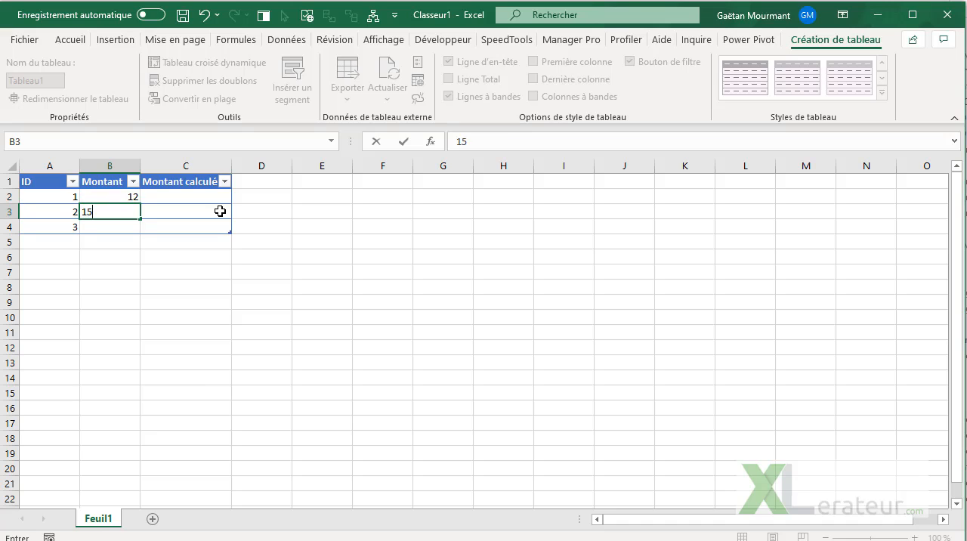
pyautogui.press('Return')
pyautogui.write('1')
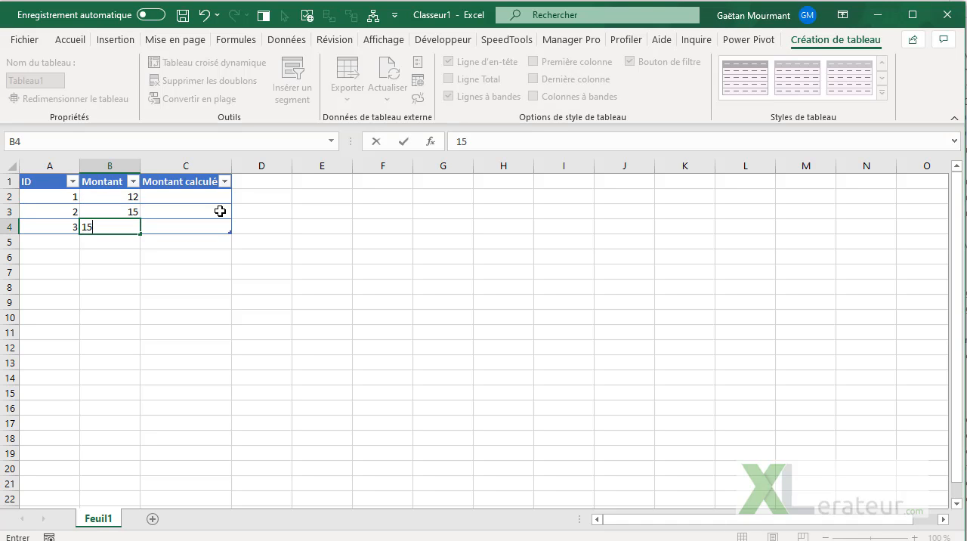
pyautogui.write('5')
pyautogui.press('Return')
pyautogui.click(214, 198)
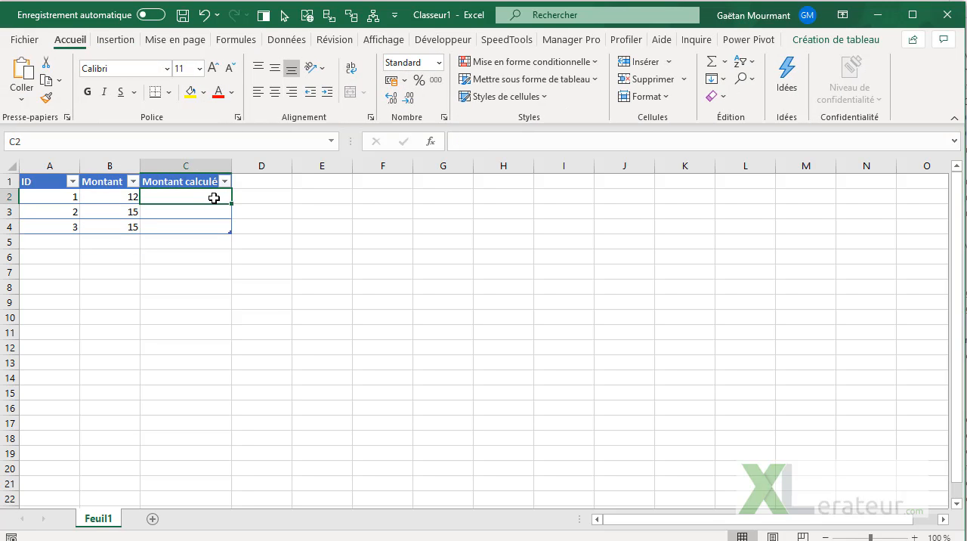
pyautogui.write('=')
pyautogui.press('Left')
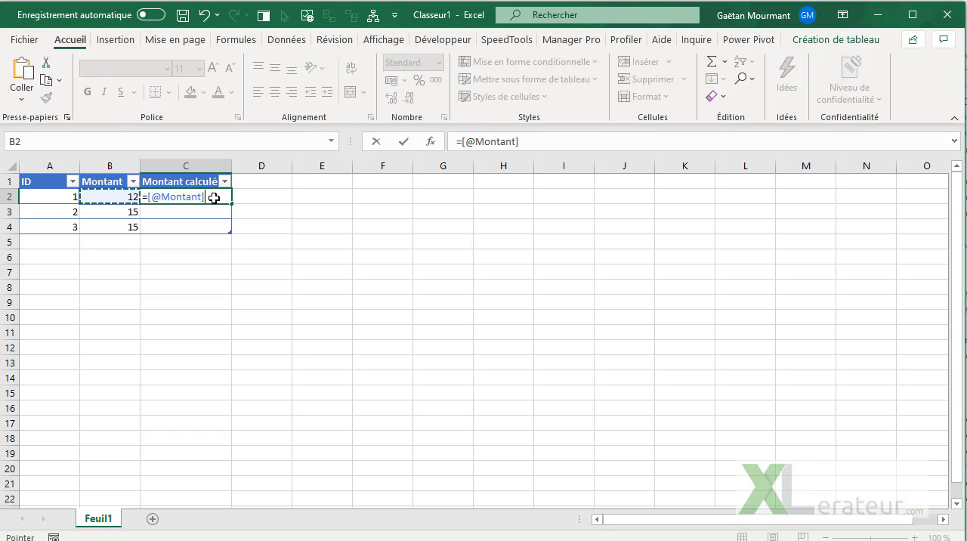
pyautogui.write('*1')
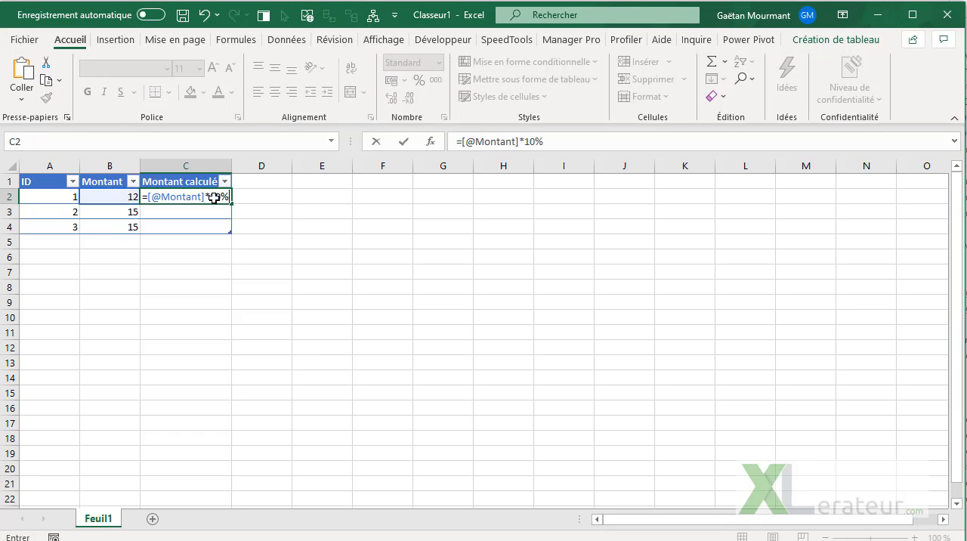
pyautogui.write('0%')
pyautogui.press('Return')
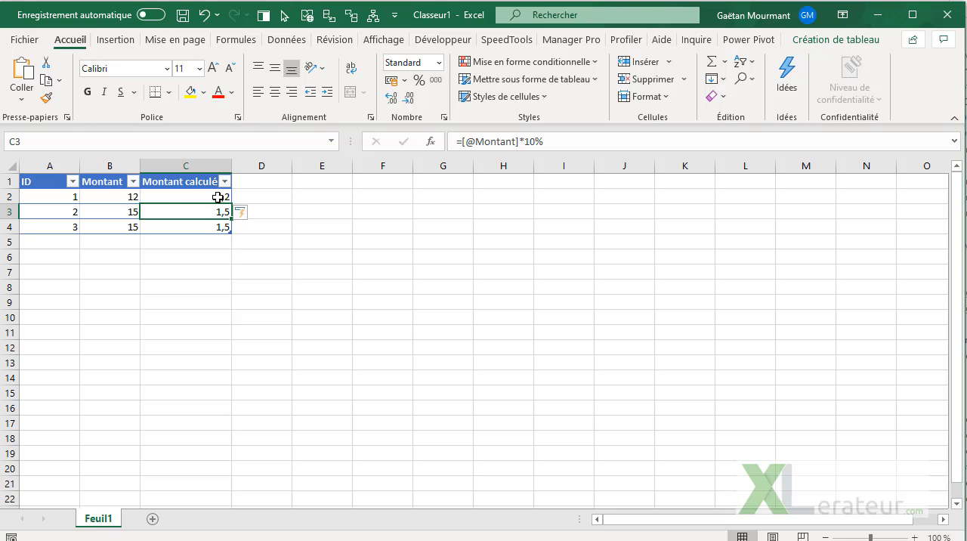
pyautogui.click(255, 217)
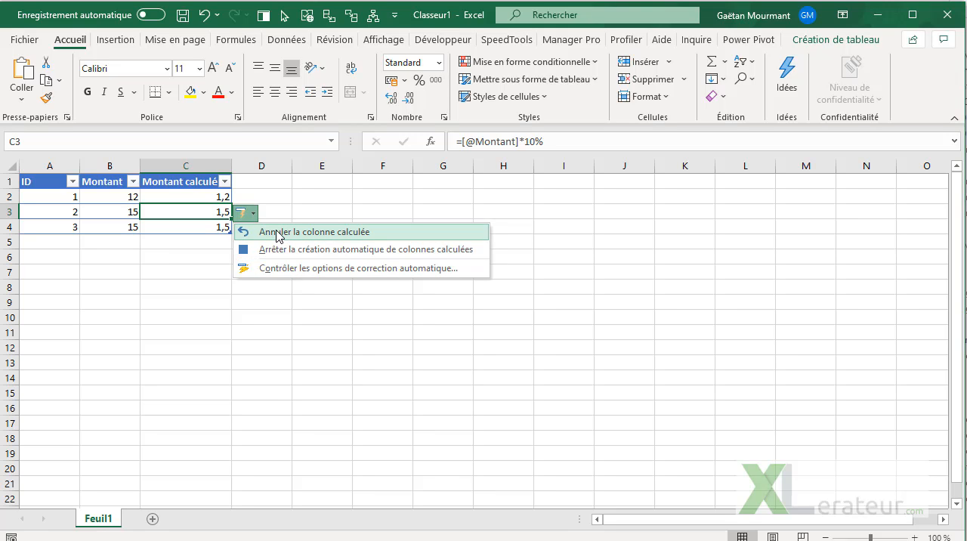
pyautogui.click(277, 235)
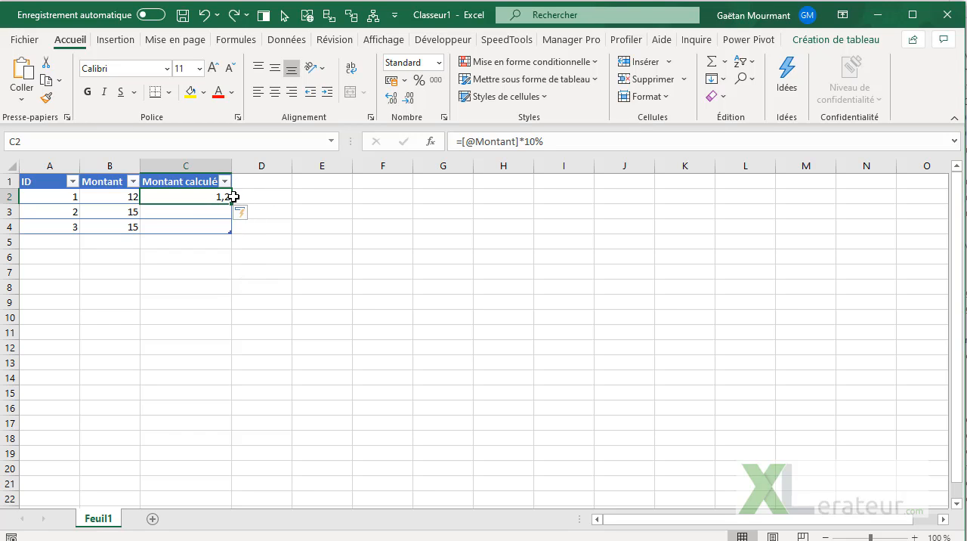
# Step: Add a table row with ID 4 and Montant 20 below the existing data
pyautogui.click(74, 242)
pyautogui.write('4')
pyautogui.press('Tab')
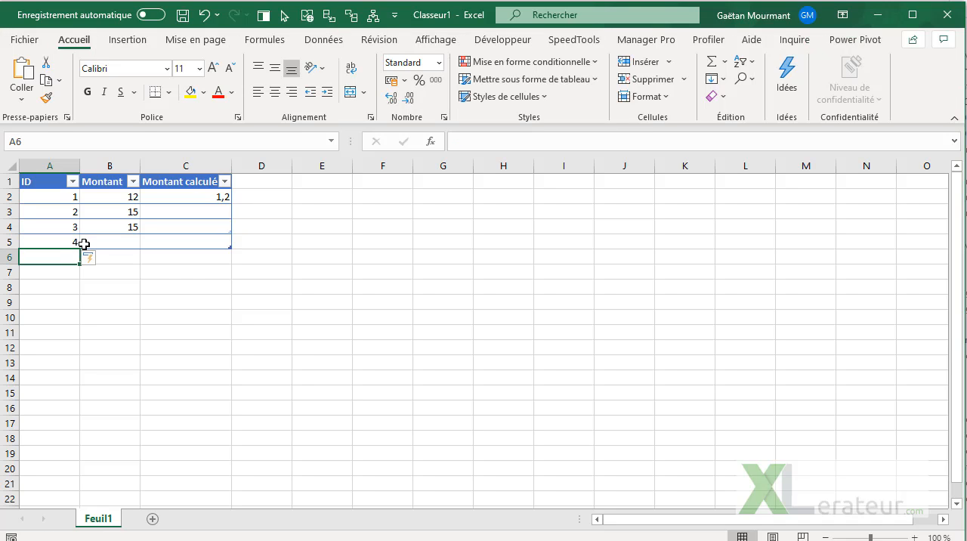
pyautogui.write('20')
pyautogui.press('Return')
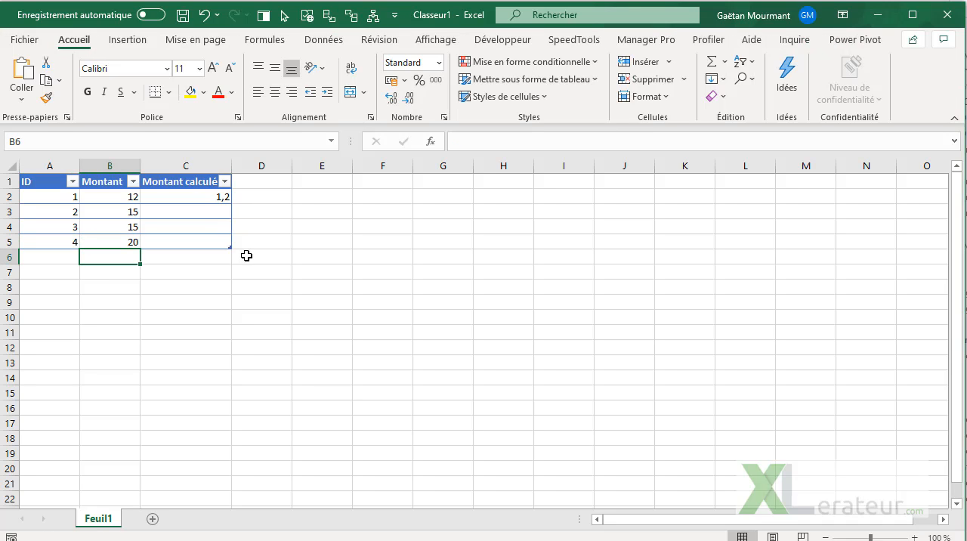
# Step: Re-enter the formula in C2 and stop the automatic creation of calculated columns
pyautogui.click(197, 236)
pyautogui.click(208, 198)
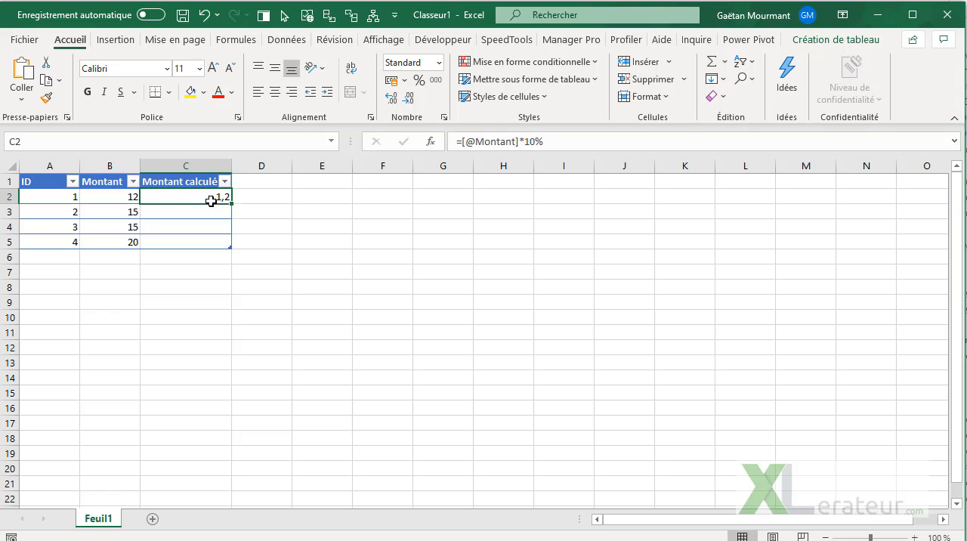
pyautogui.click(545, 144)
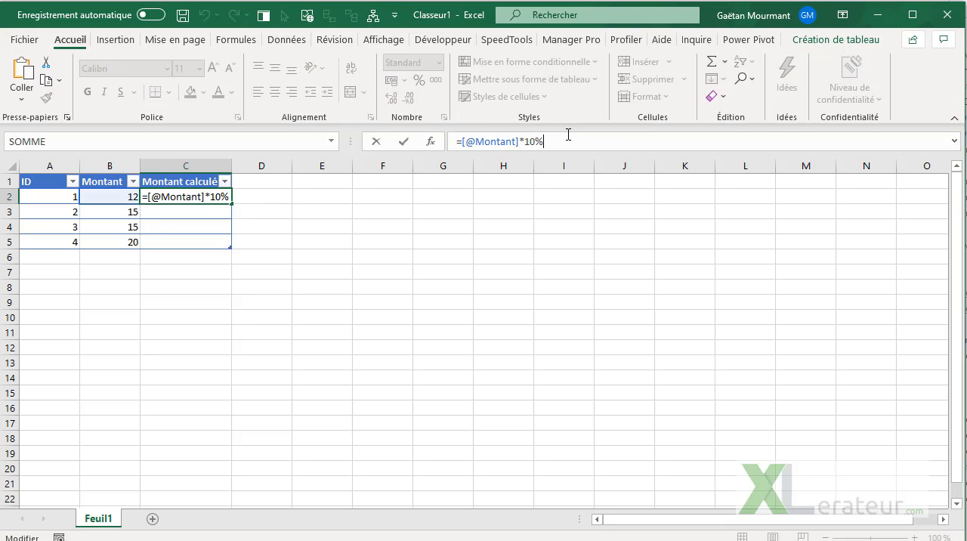
pyautogui.press('Return')
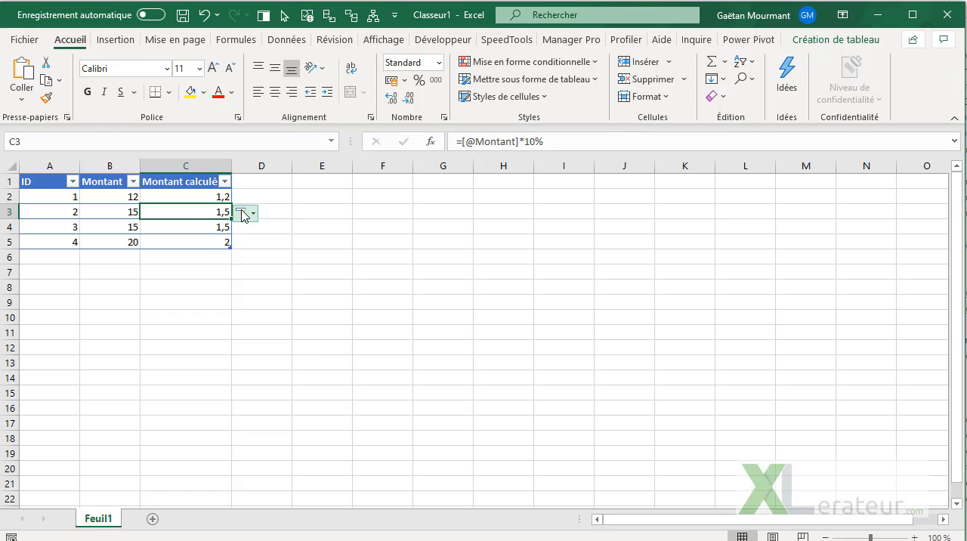
pyautogui.click(253, 213)
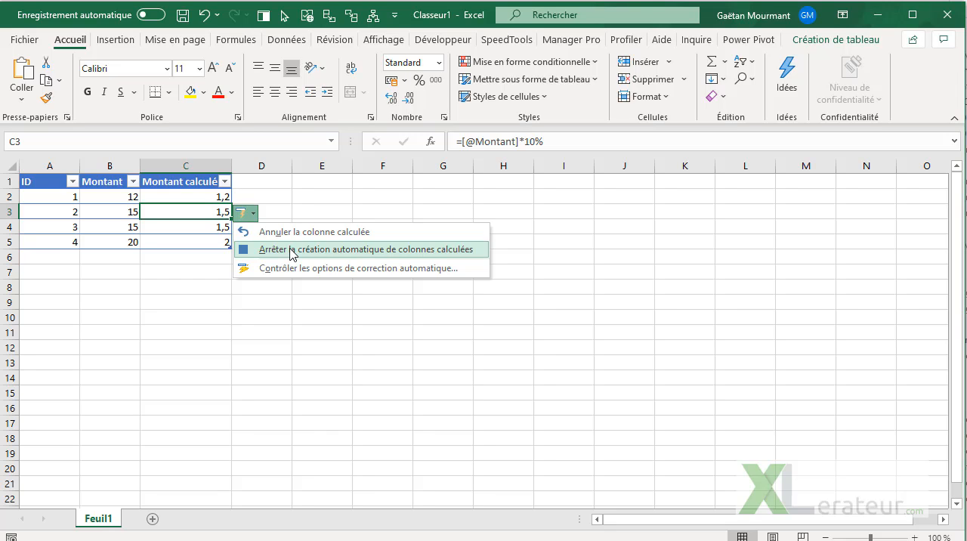
pyautogui.click(292, 252)
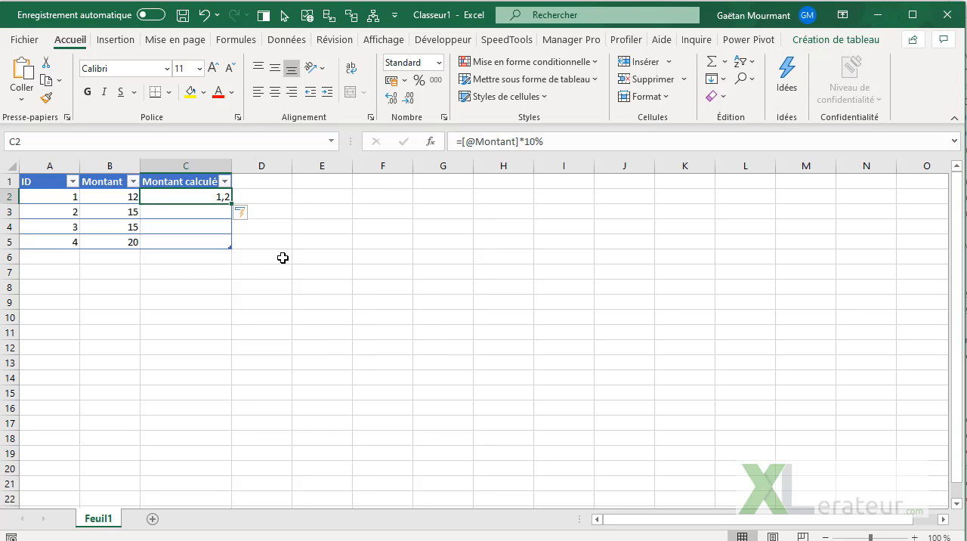
# Step: Re-enter the C2 formula and overwrite all cells of the Montant calculé column with it
pyautogui.click(546, 141)
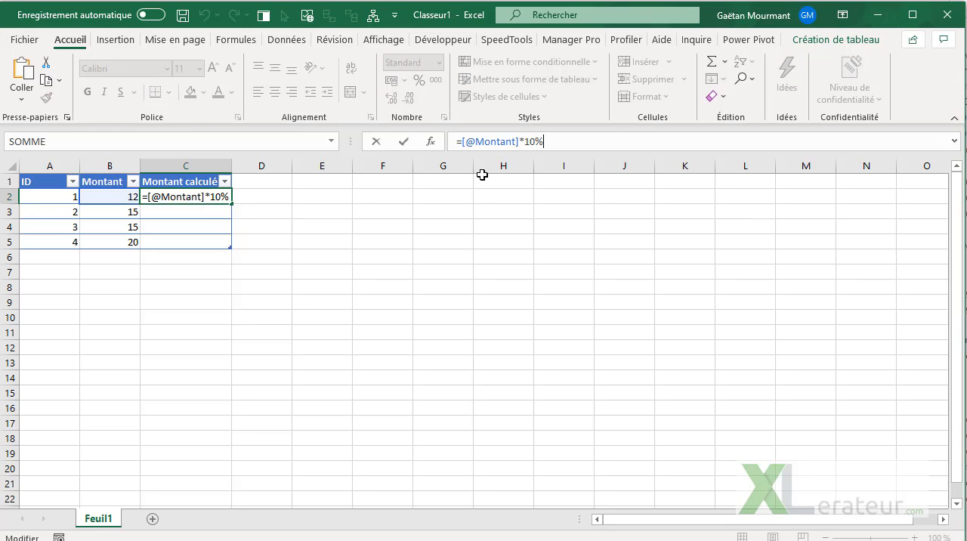
pyautogui.press('Return')
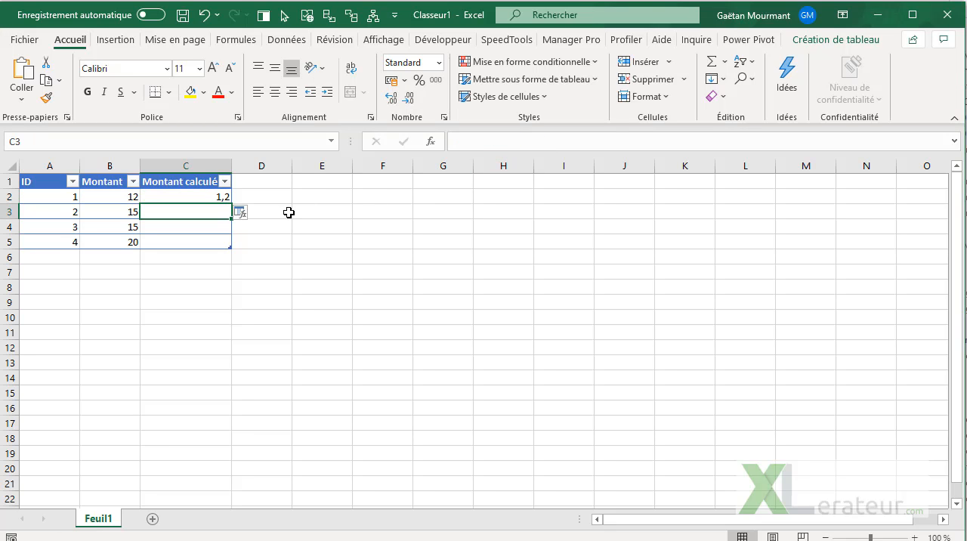
pyautogui.click(248, 215)
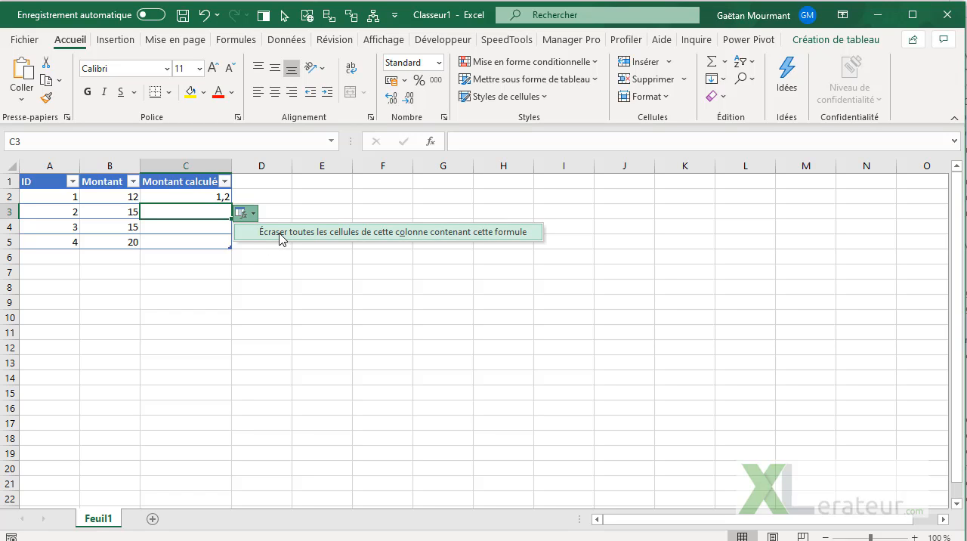
pyautogui.click(281, 237)
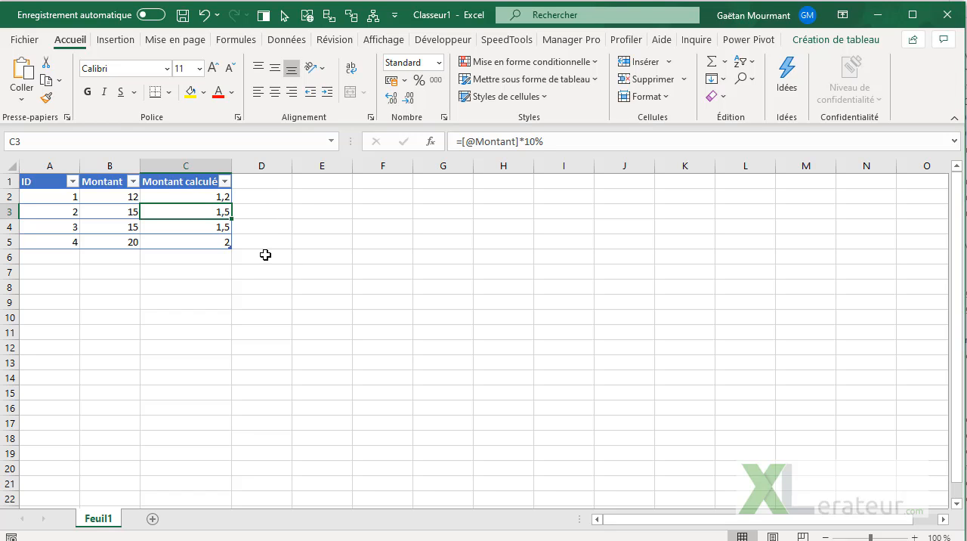
pyautogui.click(214, 195)
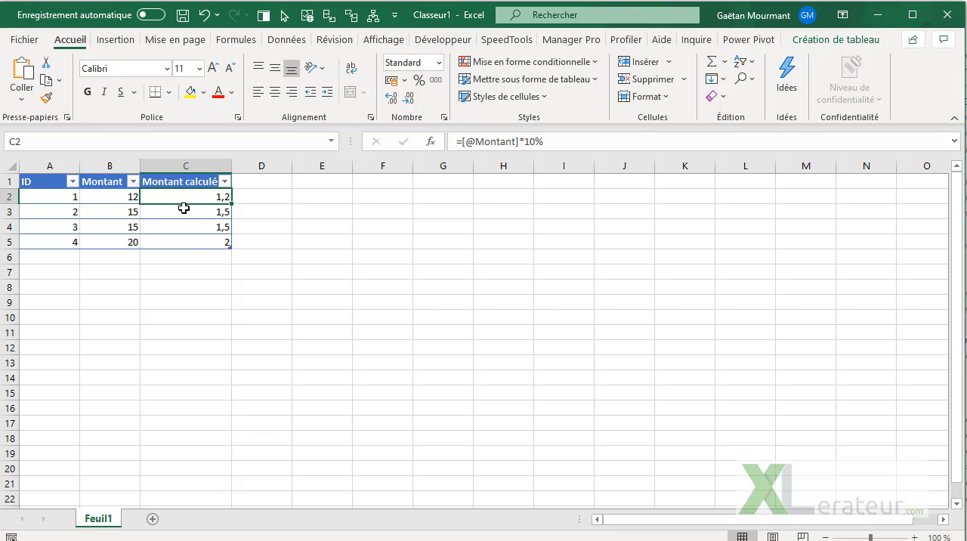
# Step: Add a table row with ID 5 and Montant 25 in row 6
pyautogui.click(74, 262)
pyautogui.write('5')
pyautogui.press('Tab')
pyautogui.write('25')
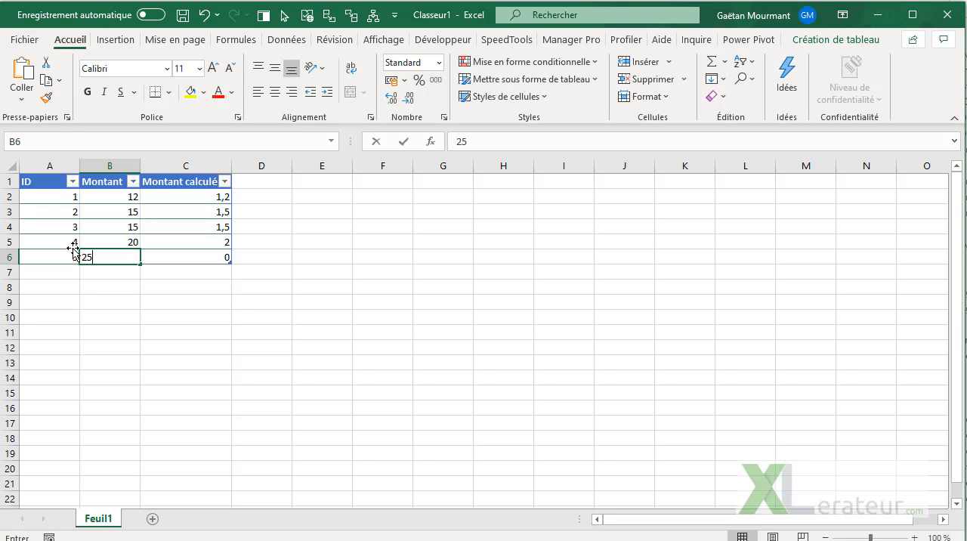
pyautogui.press('Tab')
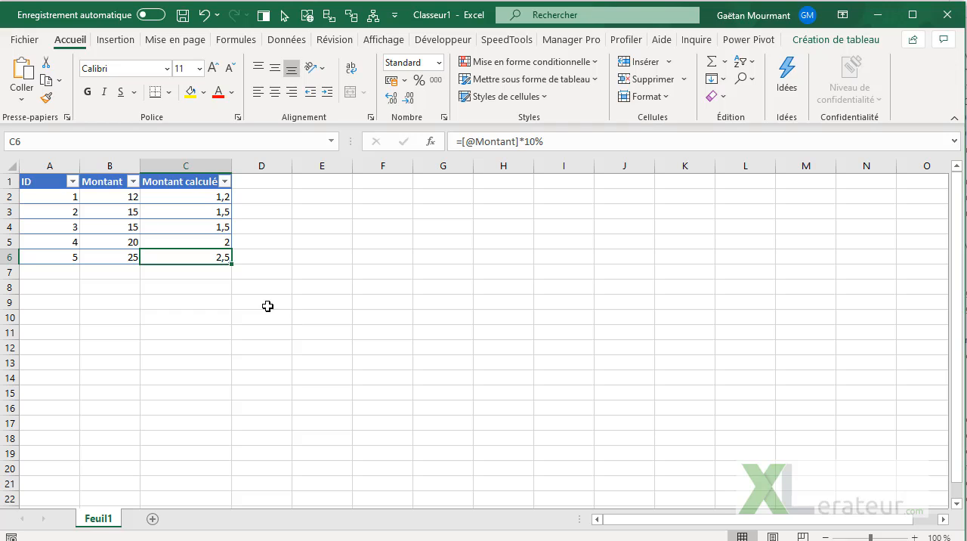
pyautogui.click(207, 227)
pyautogui.write('=')
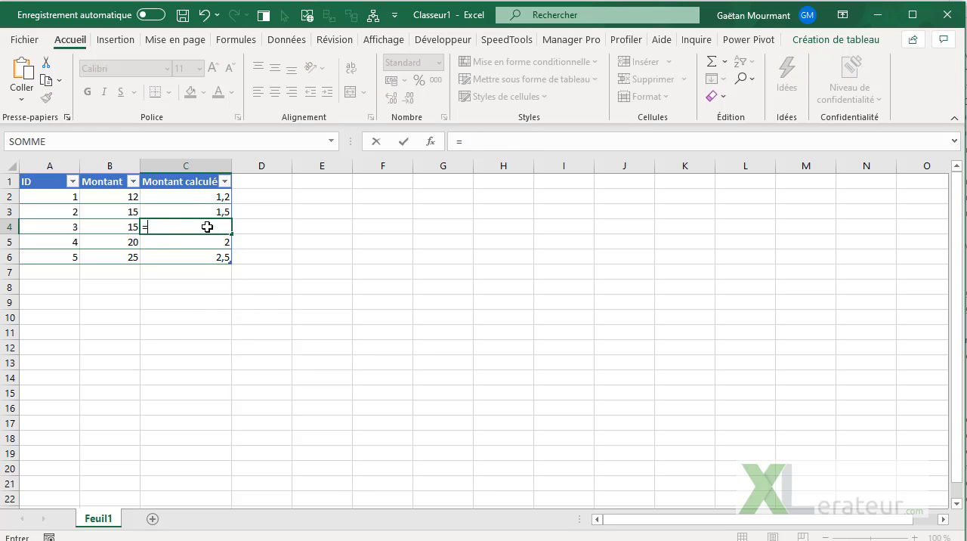
pyautogui.press('Left')
pyautogui.write('*')
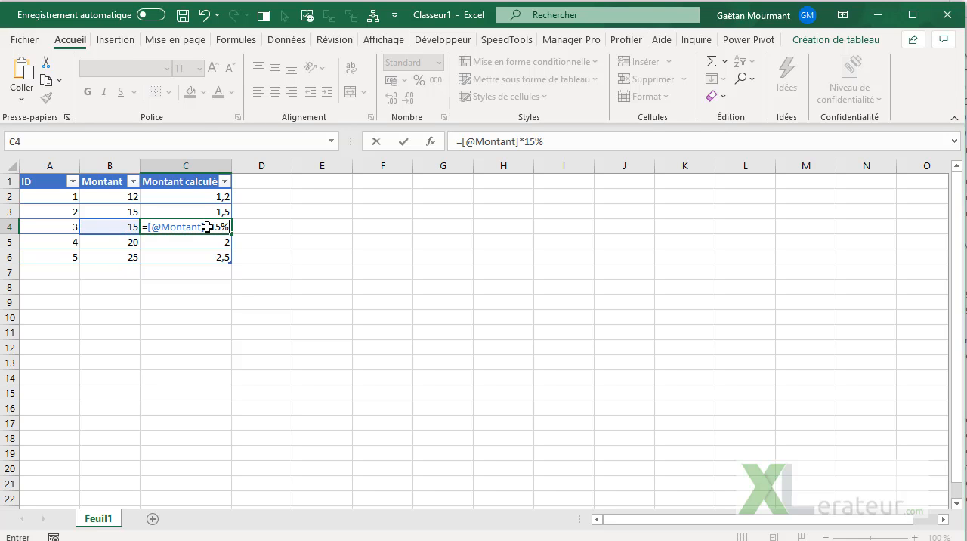
pyautogui.press('Return')
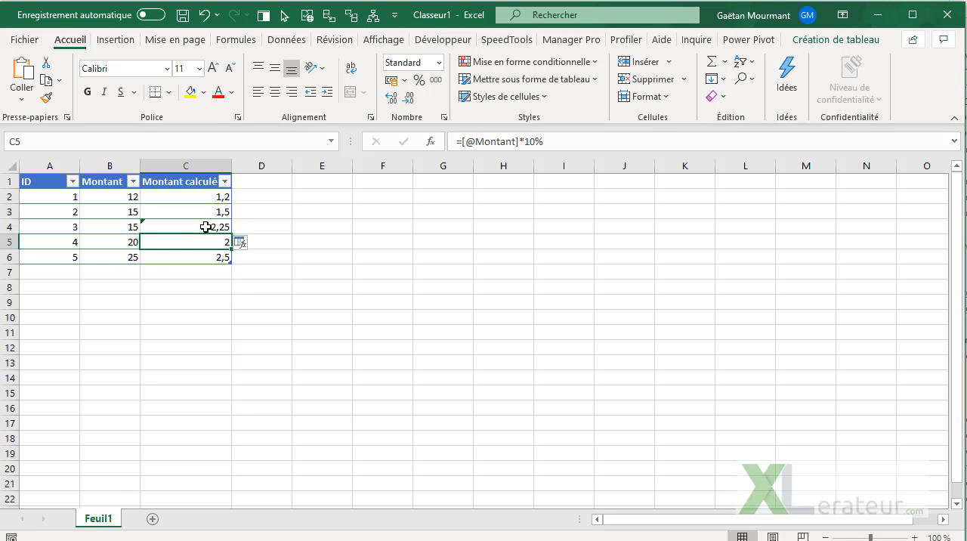
pyautogui.click(194, 223)
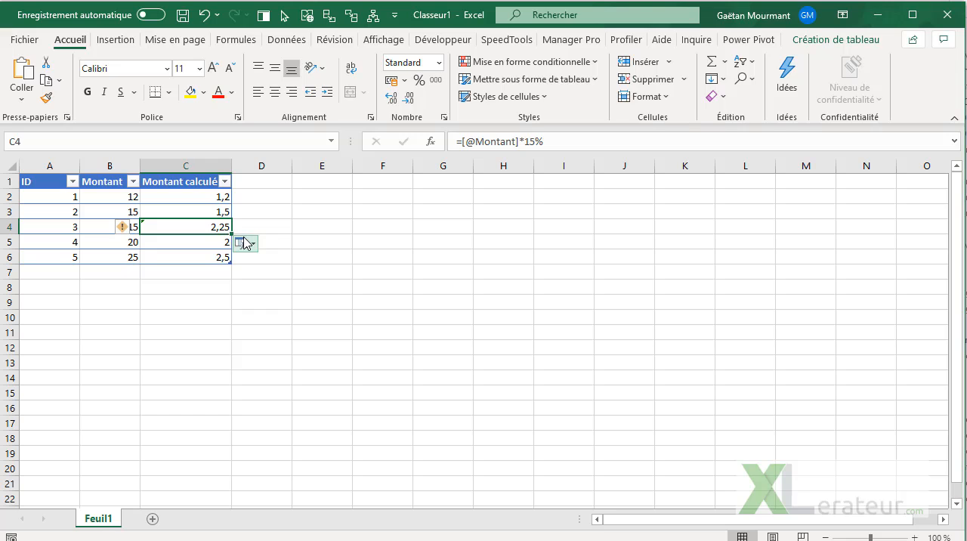
# Step: Add a table row with ID 6 and Montant 30 in row 7 and inspect the formula in C7 without changing it
pyautogui.click(63, 275)
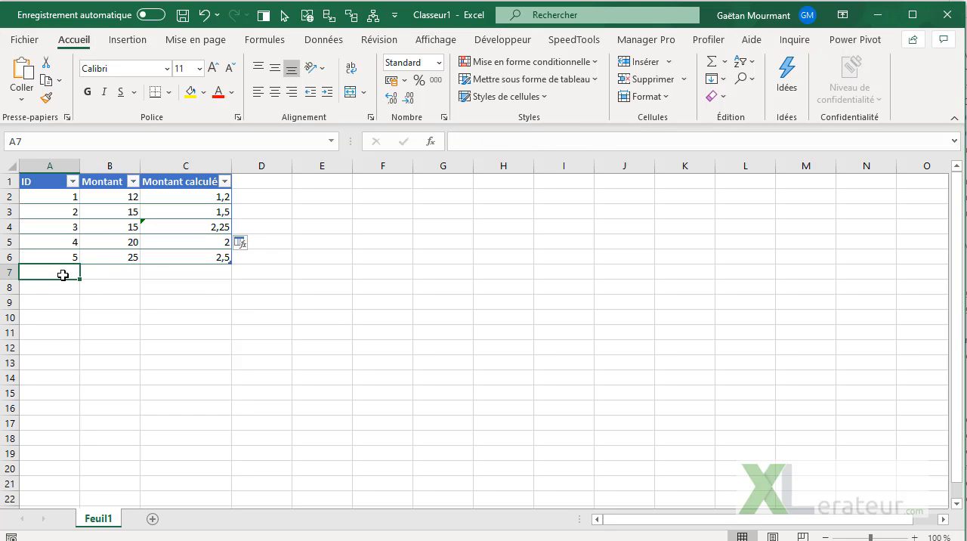
pyautogui.write('6')
pyautogui.press('Tab')
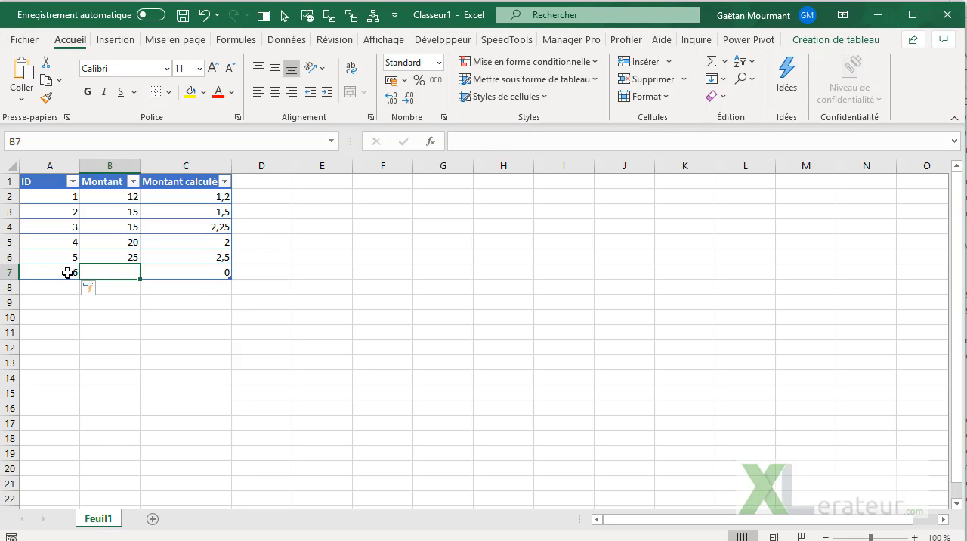
pyautogui.write('30')
pyautogui.press('Tab')
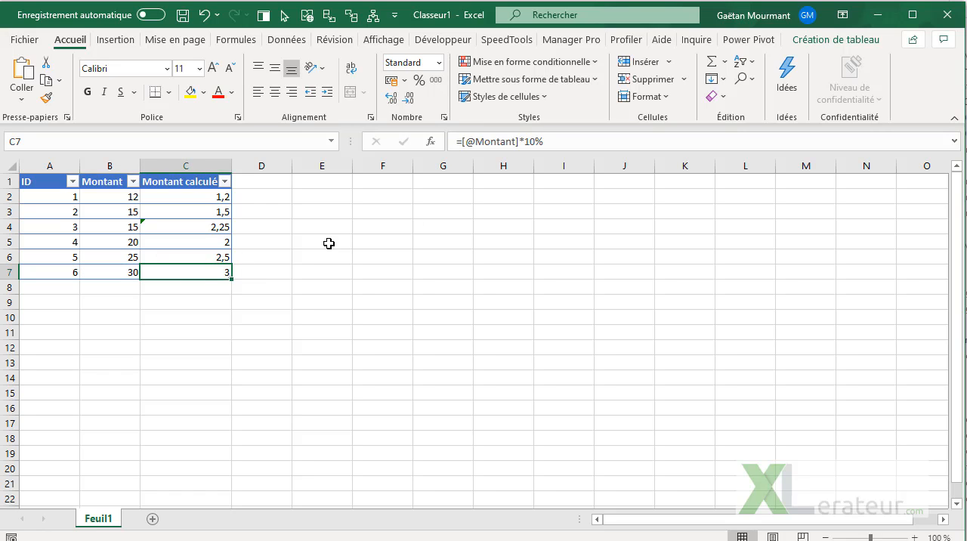
pyautogui.moveTo(562, 143); pyautogui.dragTo(451, 144)
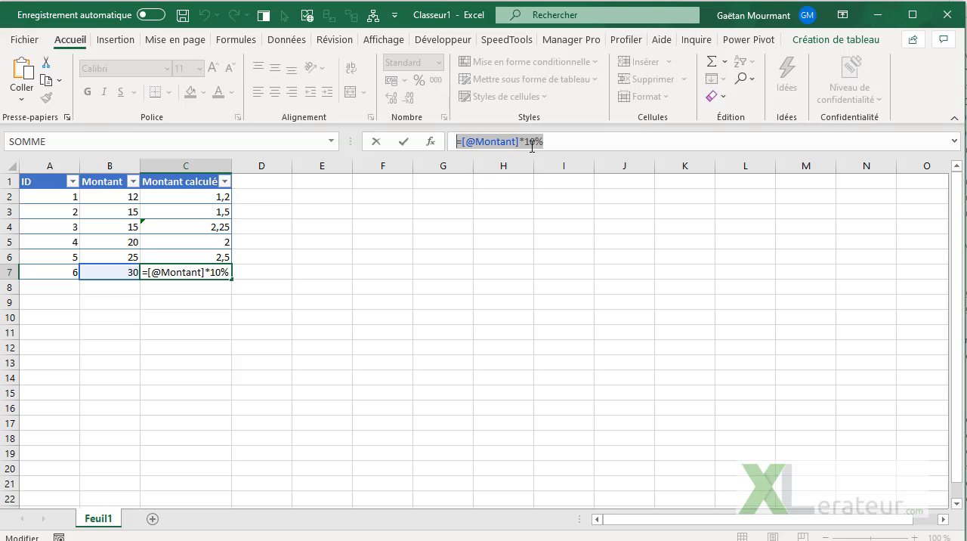
pyautogui.press('Escape')
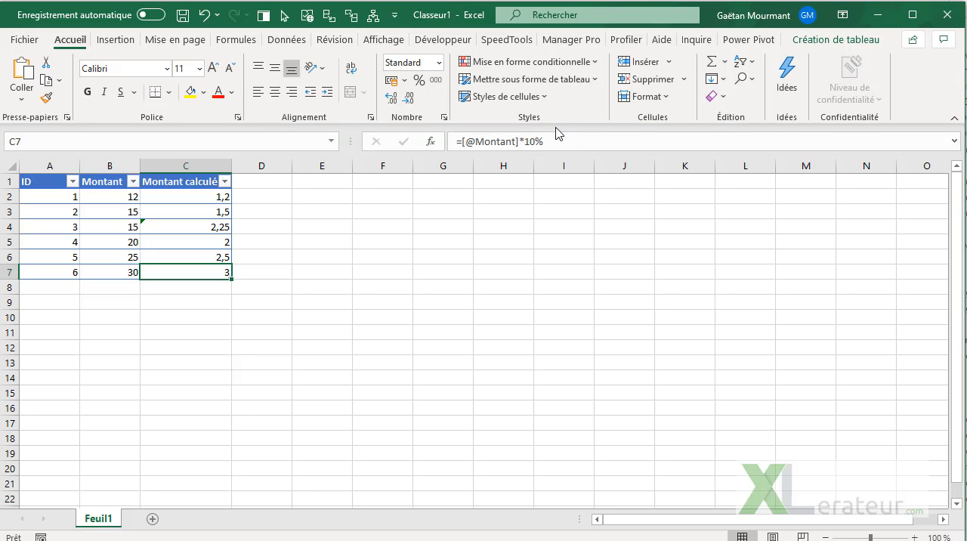
pyautogui.click(202, 242)
pyautogui.click(207, 226)
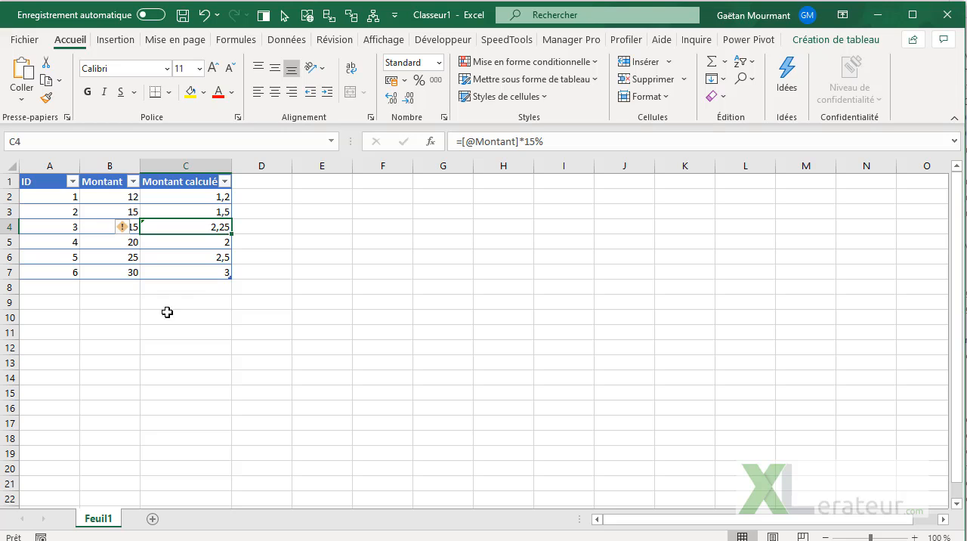
pyautogui.click(586, 145)
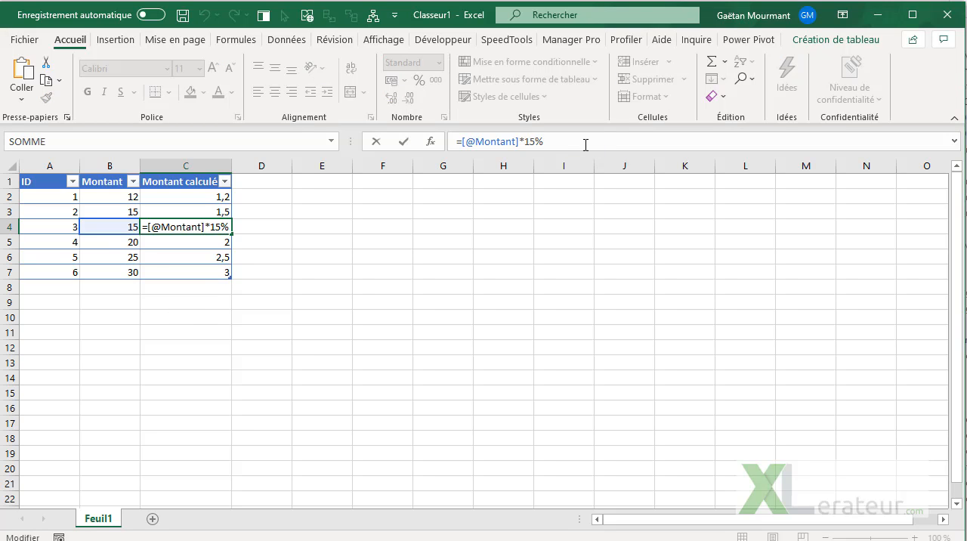
pyautogui.press('Return')
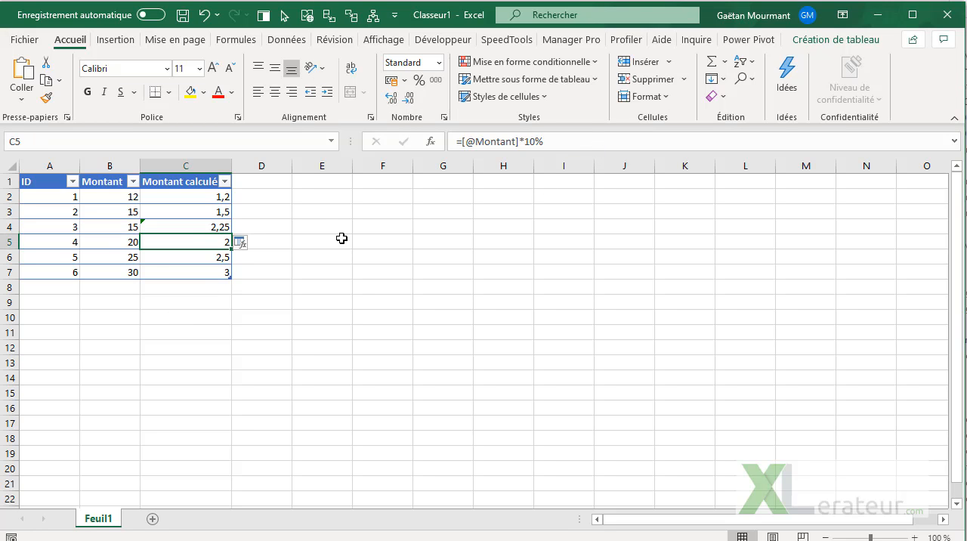
pyautogui.click(247, 247)
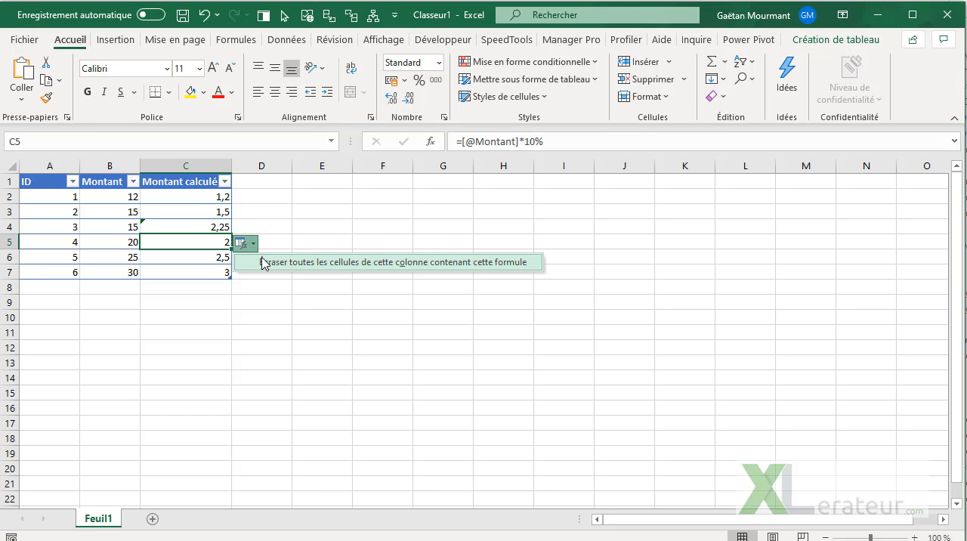
pyautogui.click(264, 262)
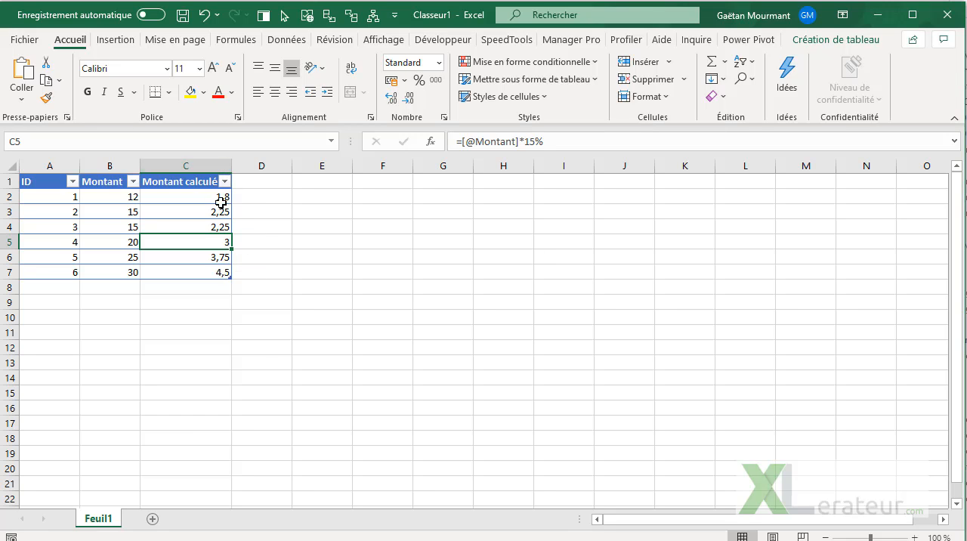
# Step: Add a table row with ID 7 and Montant 10 in row 8
pyautogui.click(63, 282)
pyautogui.write('7')
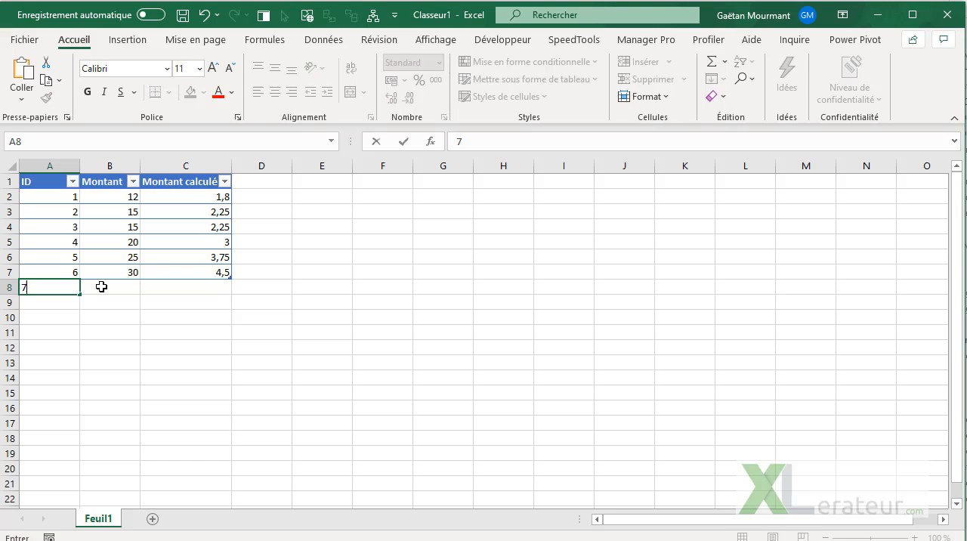
pyautogui.press('Tab')
pyautogui.write('10')
pyautogui.press('Tab')
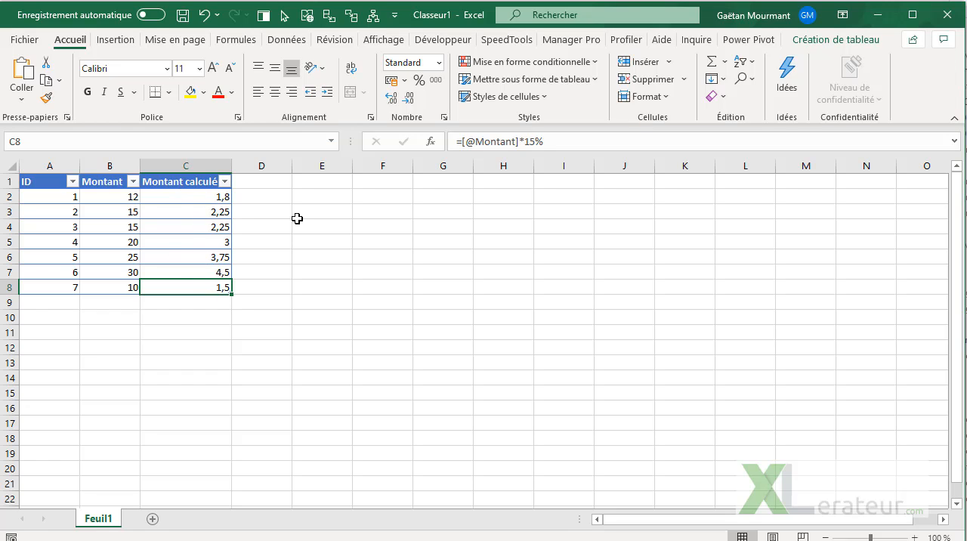
# Step: Clear cells C3:C8 and refill the Montant calculé column from the re-entered C2 formula
pyautogui.moveTo(199, 206); pyautogui.dragTo(183, 285)
pyautogui.press('Delete')
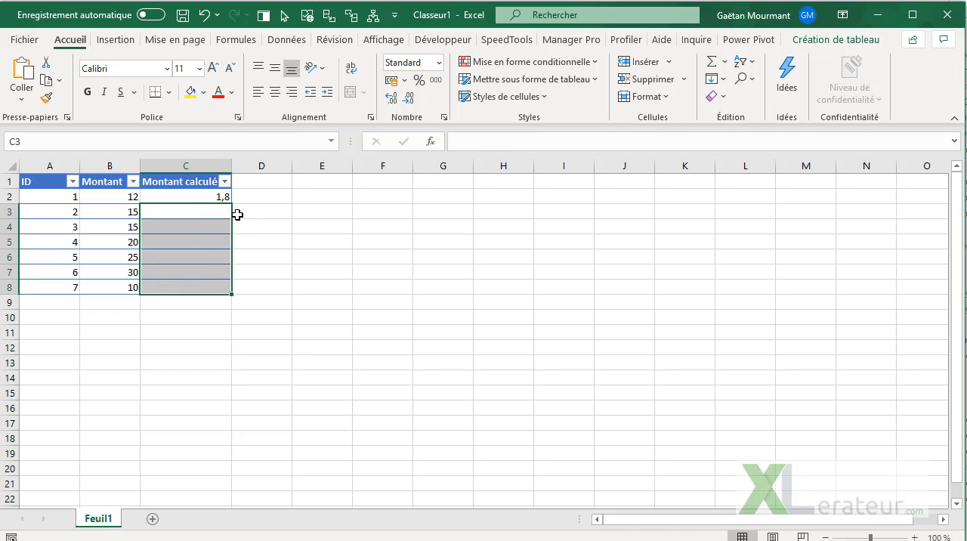
pyautogui.click(222, 195)
pyautogui.click(571, 142)
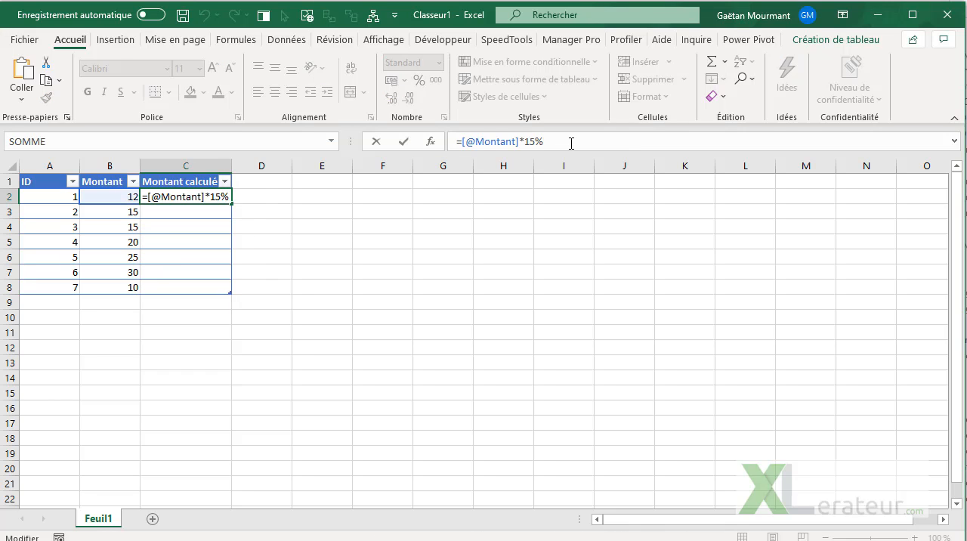
pyautogui.press('Return')
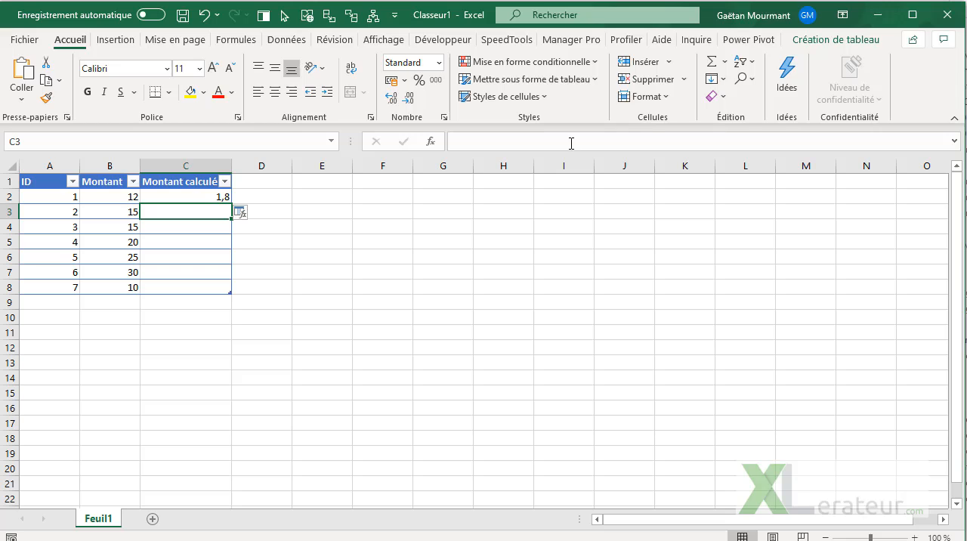
pyautogui.click(242, 215)
pyautogui.click(281, 233)
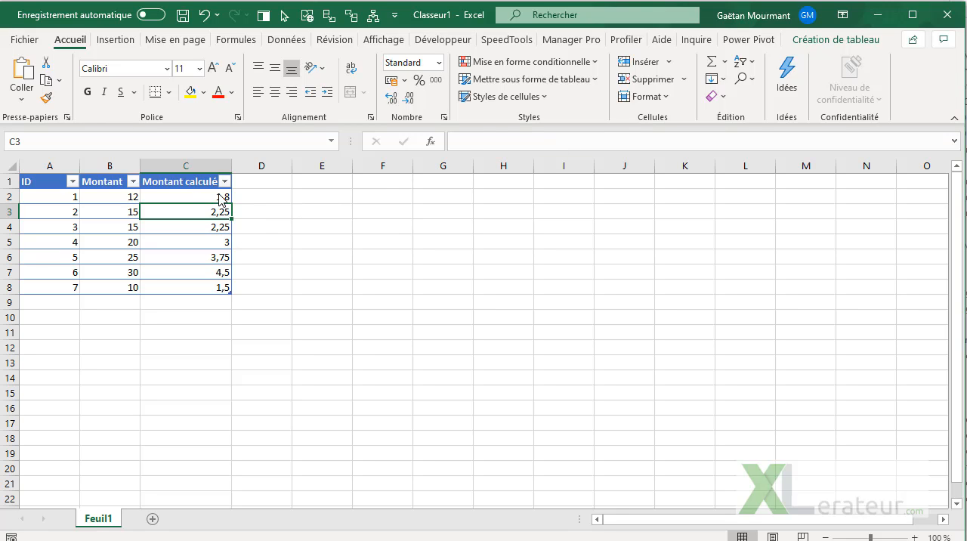
pyautogui.click(223, 198)
pyautogui.click(584, 143)
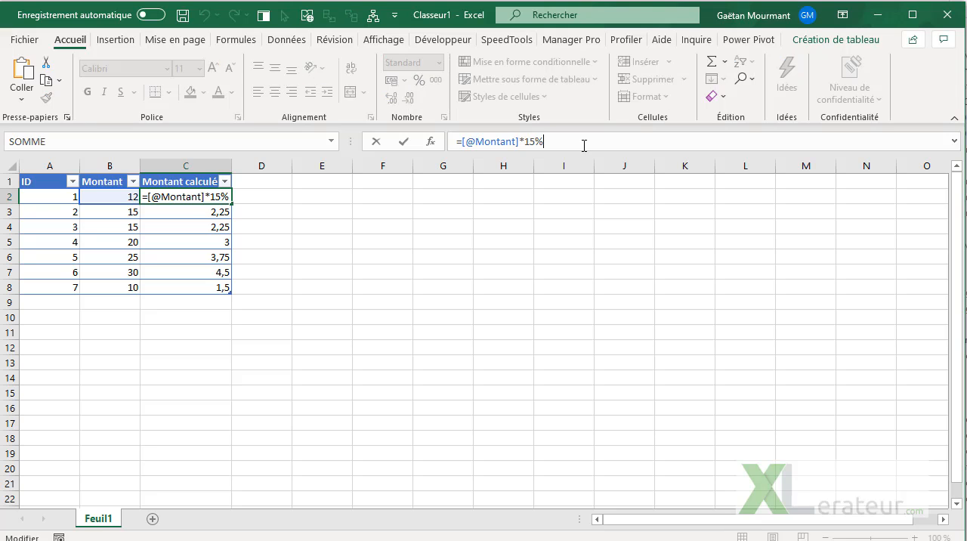
pyautogui.press('BackSpace')
pyautogui.press('BackSpace')
pyautogui.write('0%')
pyautogui.press('Return')
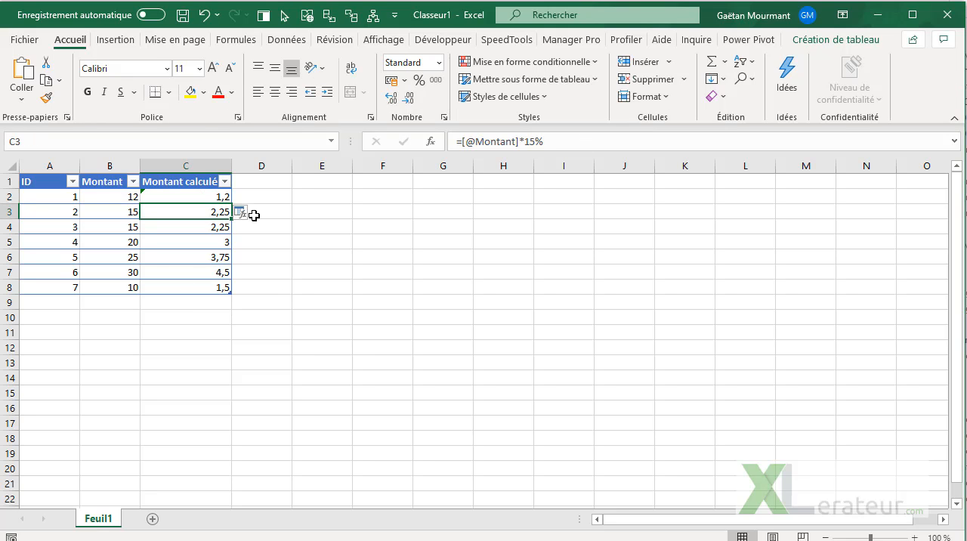
pyautogui.click(252, 214)
pyautogui.click(269, 236)
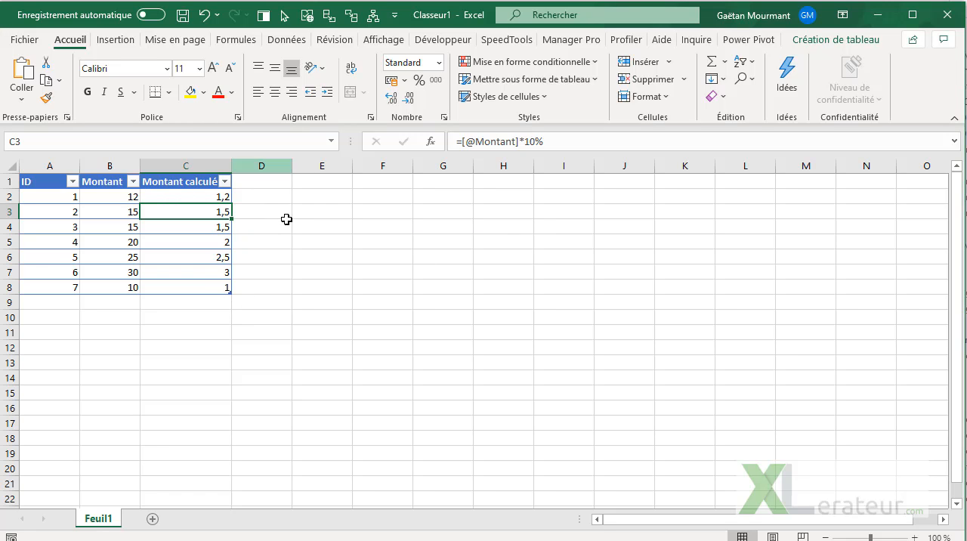
# Step: Add a new table column headed Montant 2 in D1
pyautogui.click(278, 180)
pyautogui.write('Montant 2')
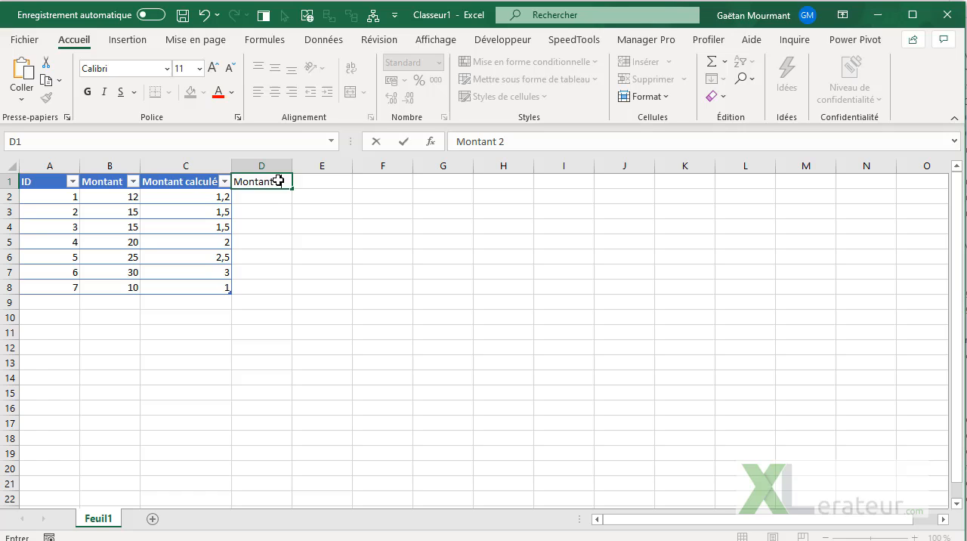
pyautogui.press('Return')
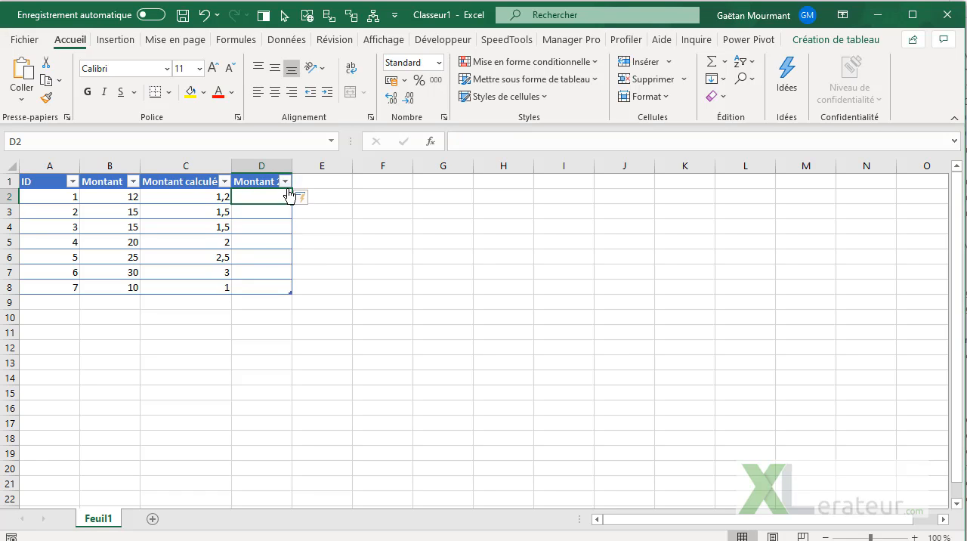
# Step: Enable the automatic correction option that fills formulas in columns to create calculated columns
pyautogui.click(307, 198)
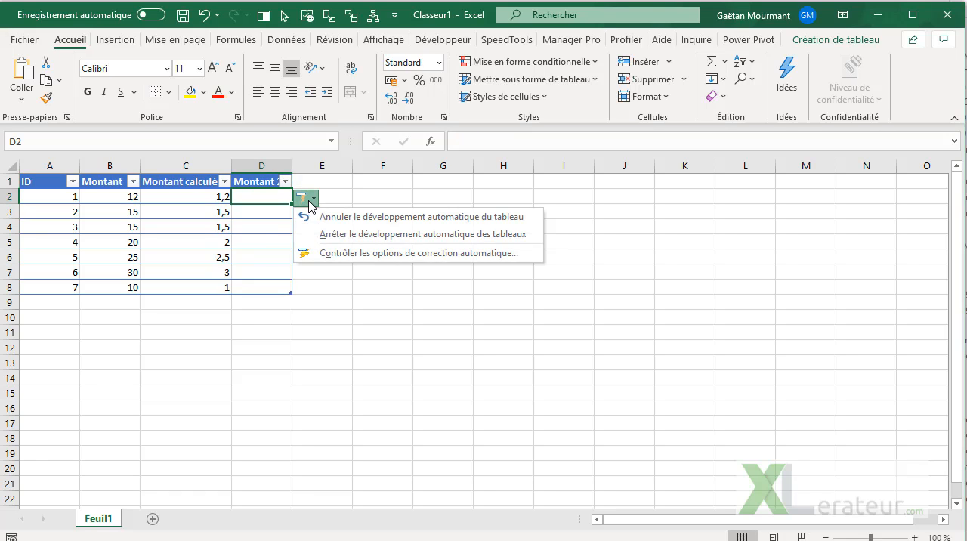
pyautogui.click(365, 253)
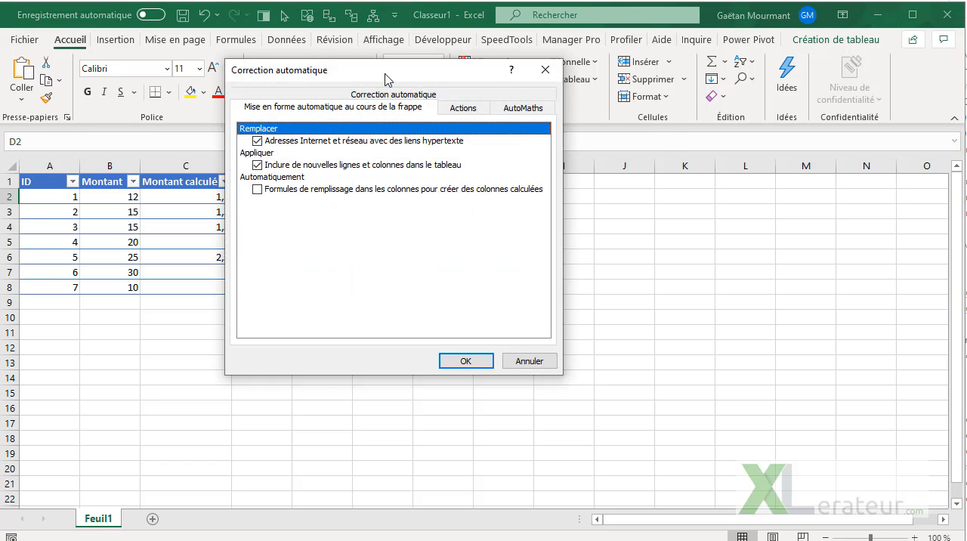
pyautogui.moveTo(387, 74); pyautogui.dragTo(530, 108)
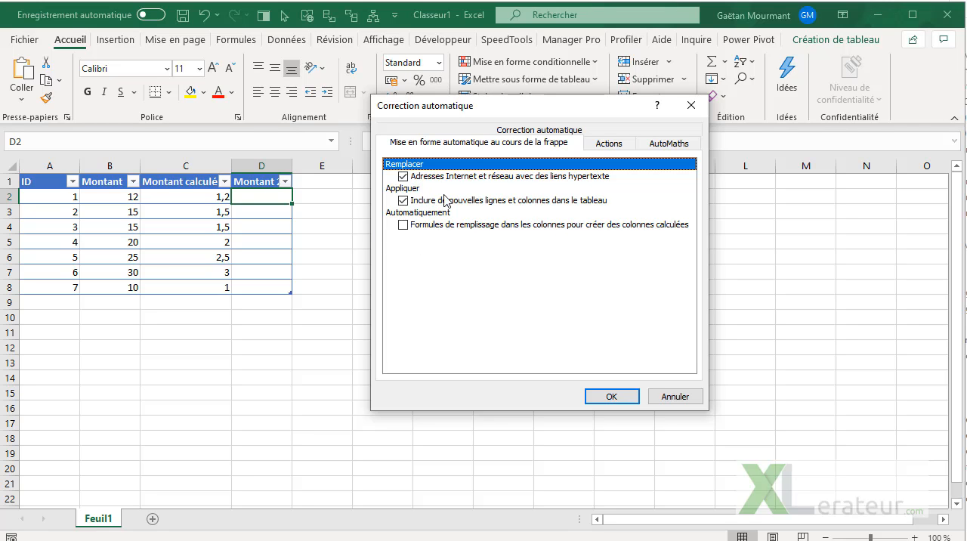
pyautogui.click(402, 225)
pyautogui.click(604, 397)
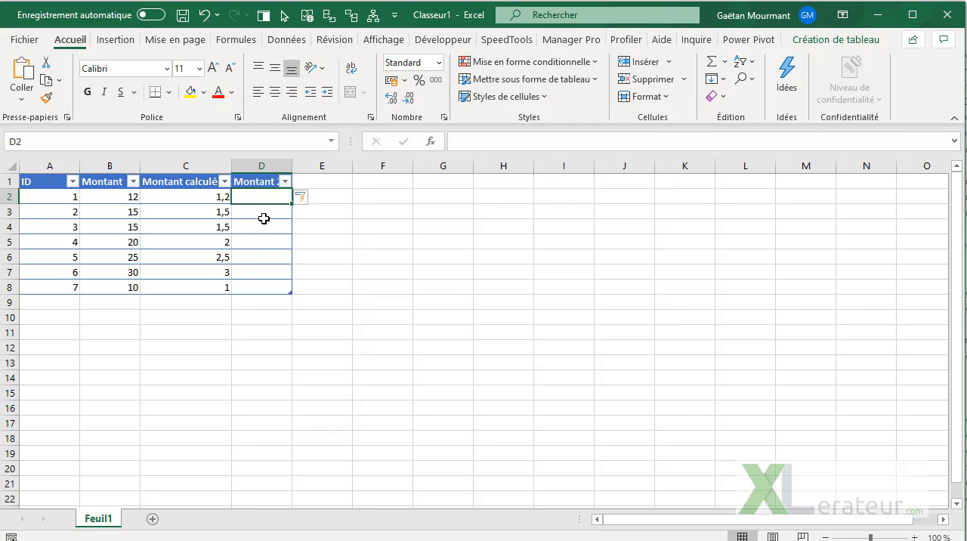
pyautogui.write('=')
pyautogui.press('Left')
pyautogui.press('Left')
pyautogui.write('+')
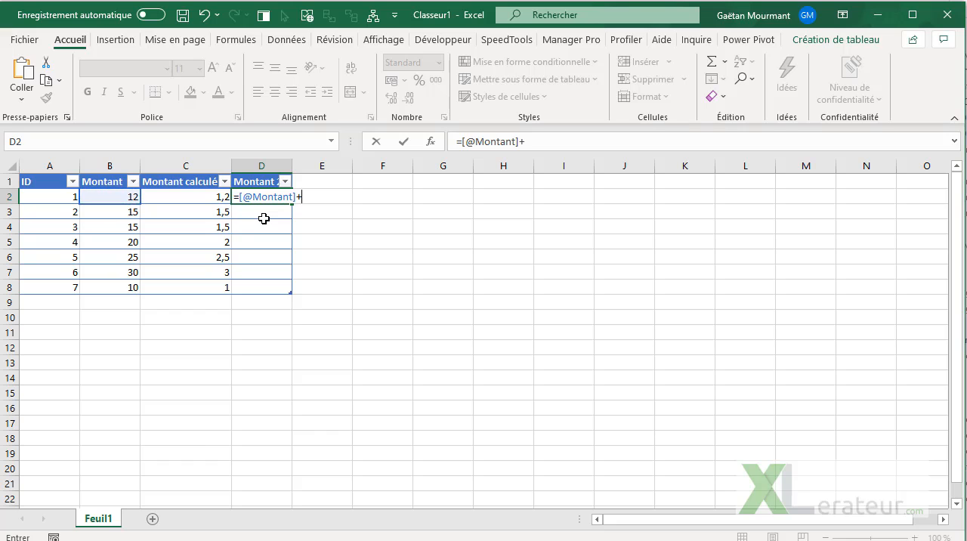
pyautogui.write('10')
pyautogui.press('Return')
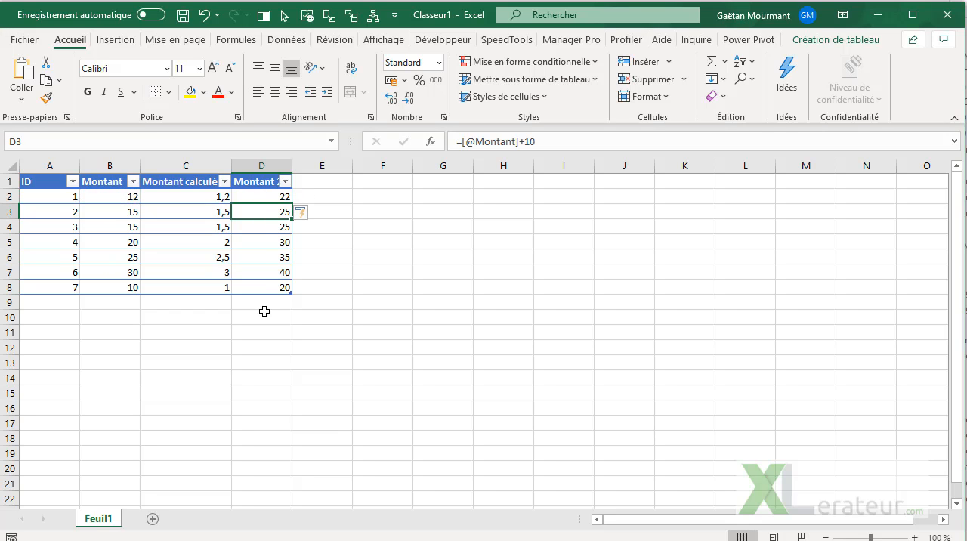
pyautogui.click(306, 214)
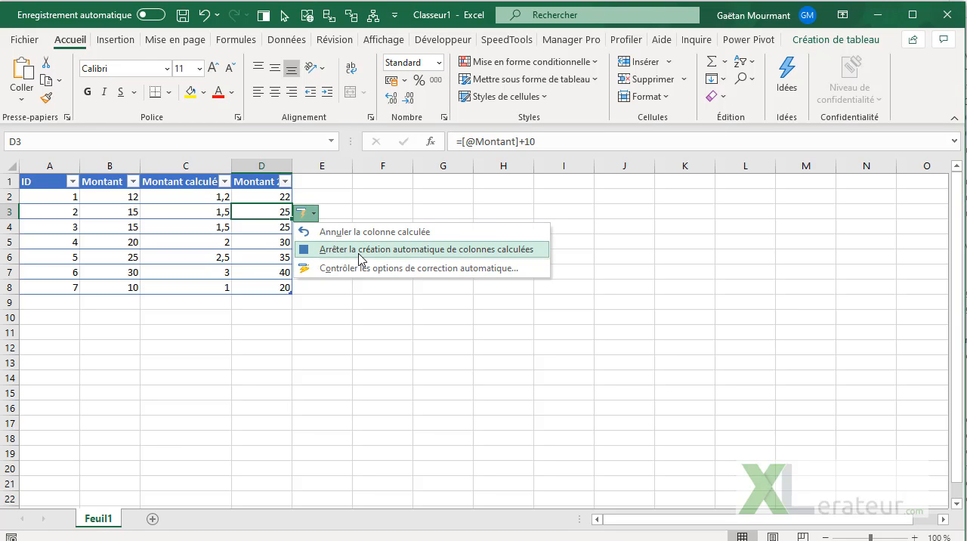
pyautogui.click(393, 258)
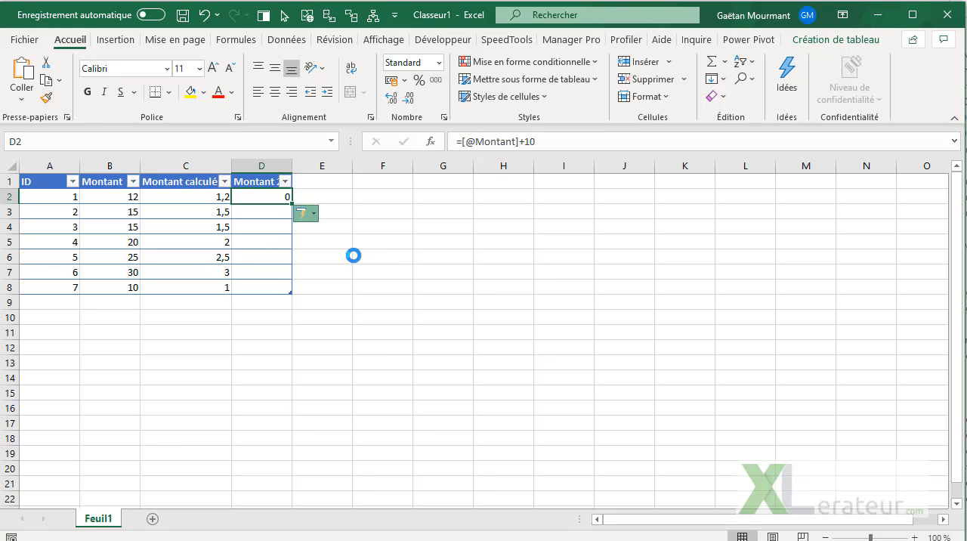
# Step: Add a new table column headed Montant3 in E1
pyautogui.click(321, 178)
pyautogui.write('Mont')
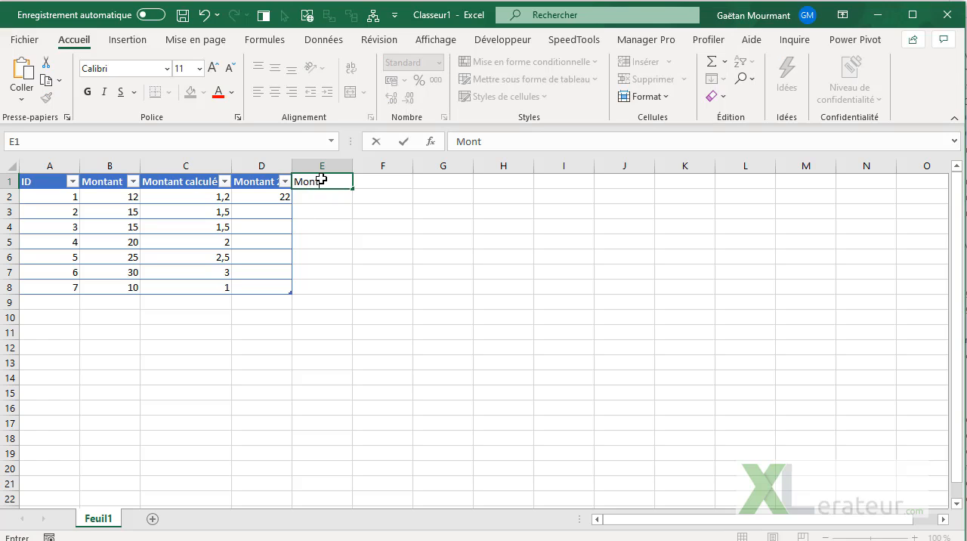
pyautogui.write('ant3')
pyautogui.press('Return')
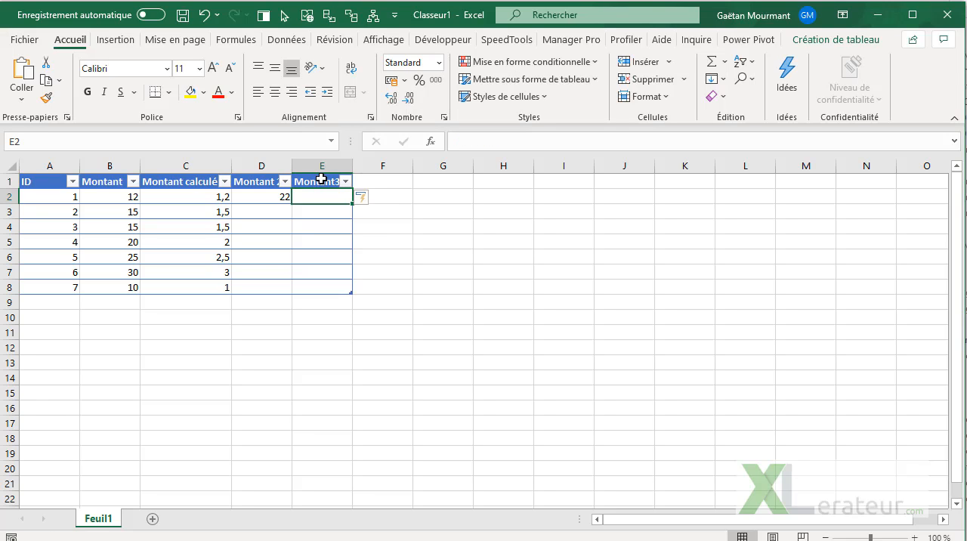
pyautogui.write('=')
pyautogui.press('Left')
pyautogui.press('Left')
pyautogui.press('Left')
pyautogui.write('+')
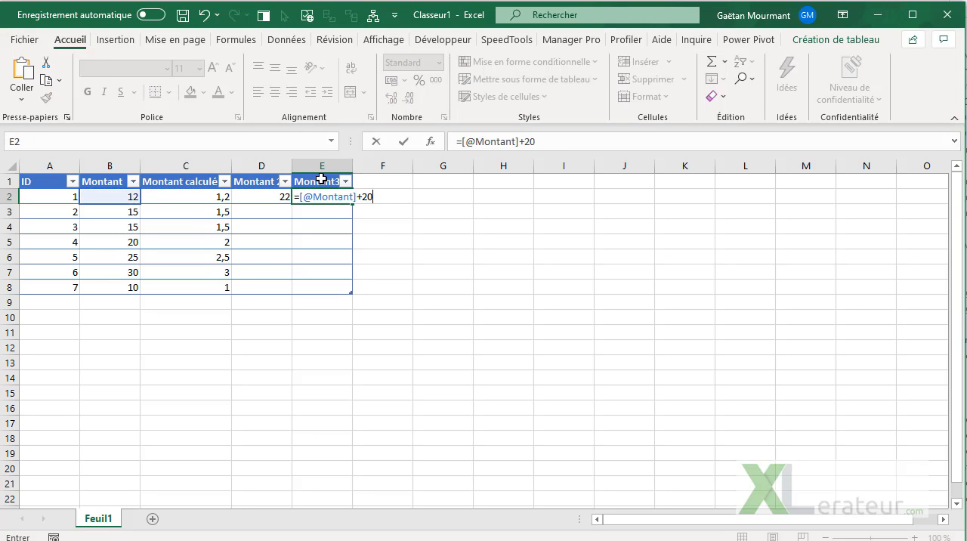
pyautogui.press('Return')
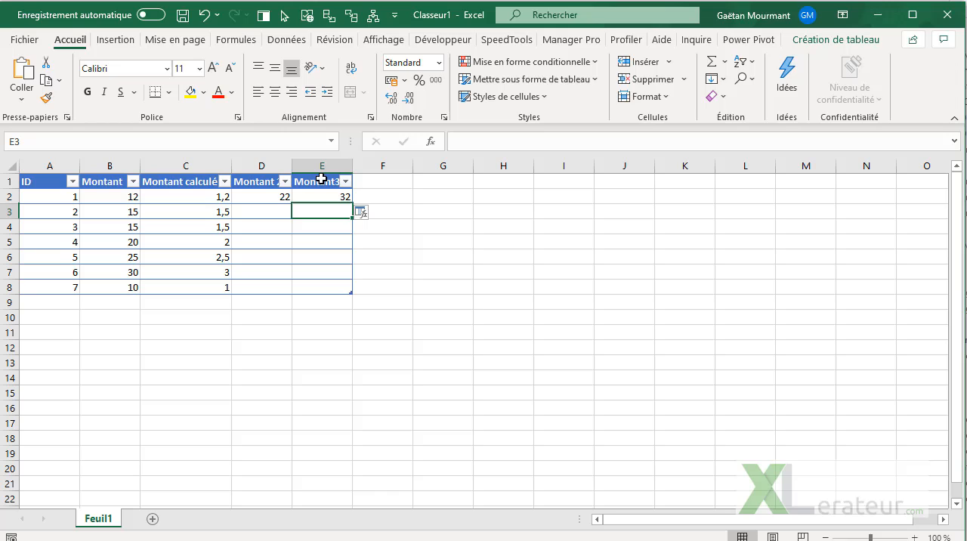
pyautogui.click(370, 214)
pyautogui.click(403, 232)
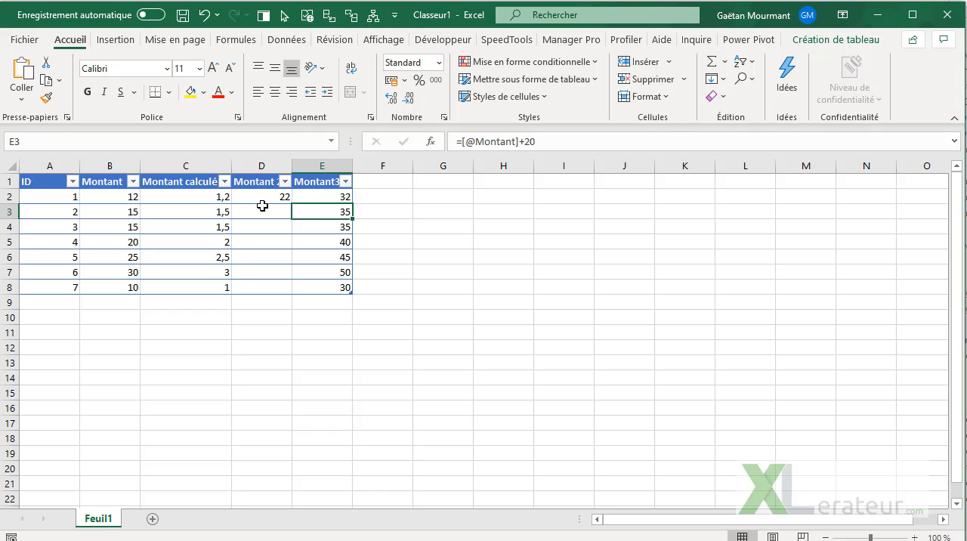
# Step: Re-enable the automatic correction option that fills formulas in table columns to create calculated columns
pyautogui.click(25, 39)
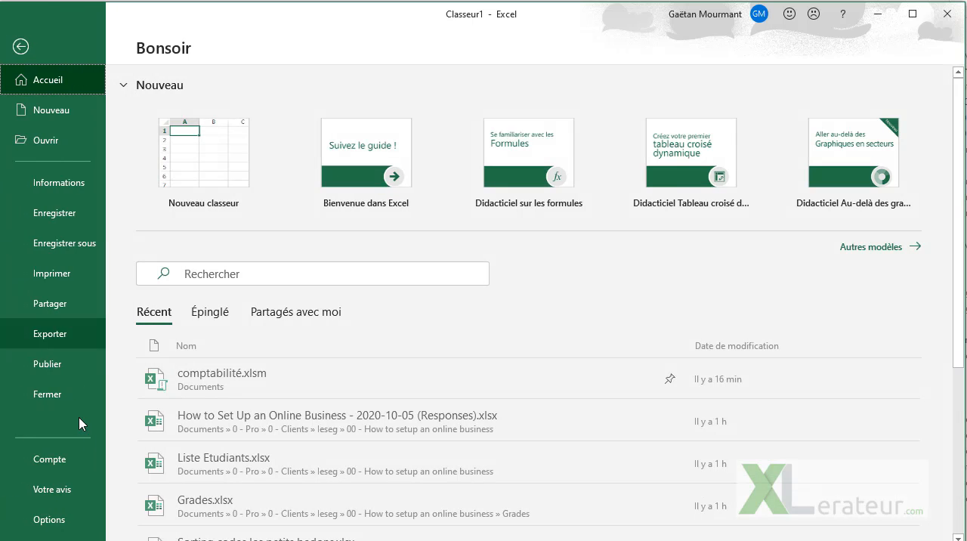
pyautogui.click(61, 522)
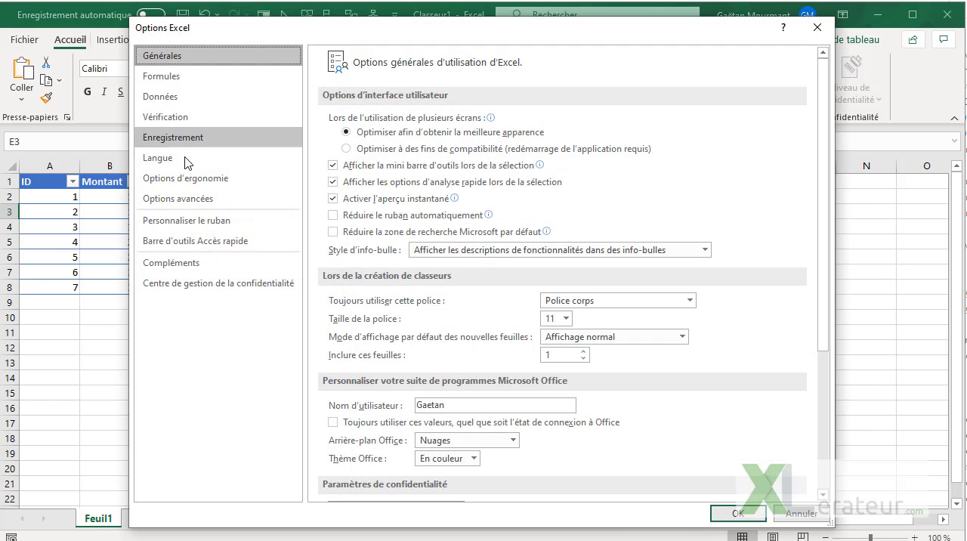
pyautogui.click(189, 118)
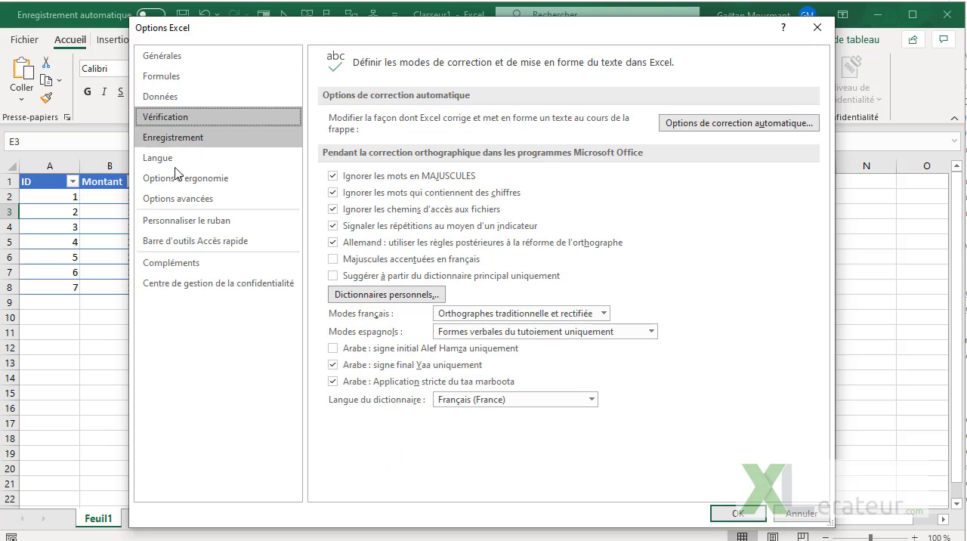
pyautogui.click(688, 126)
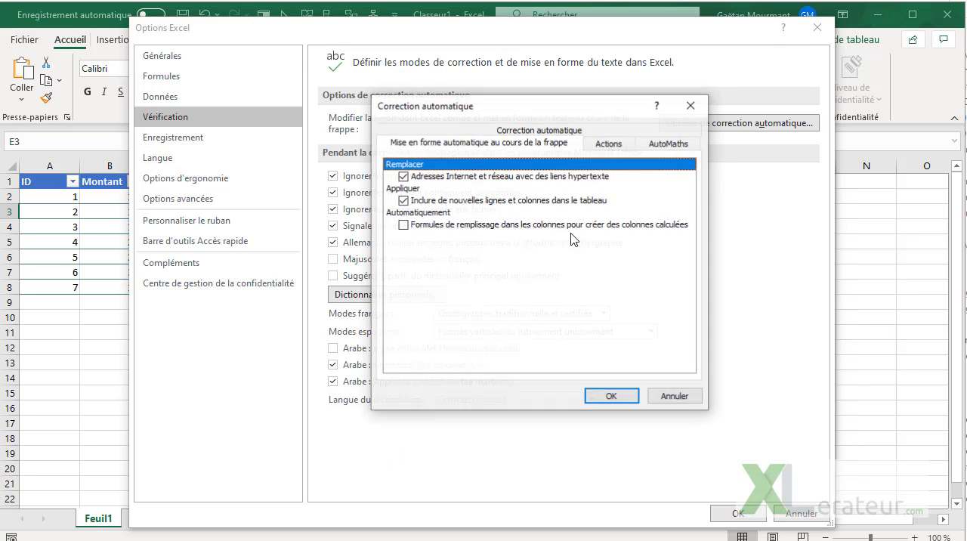
pyautogui.click(405, 226)
pyautogui.click(610, 397)
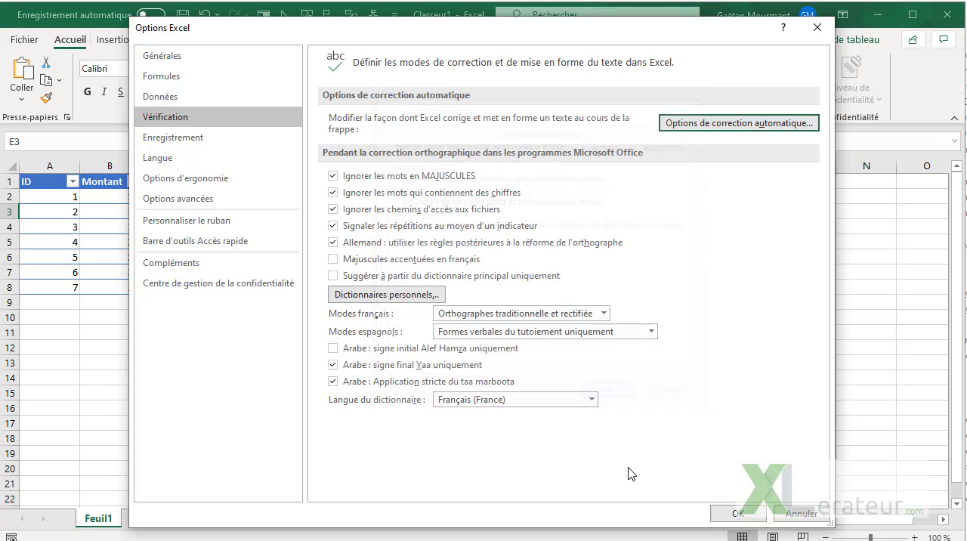
pyautogui.click(733, 516)
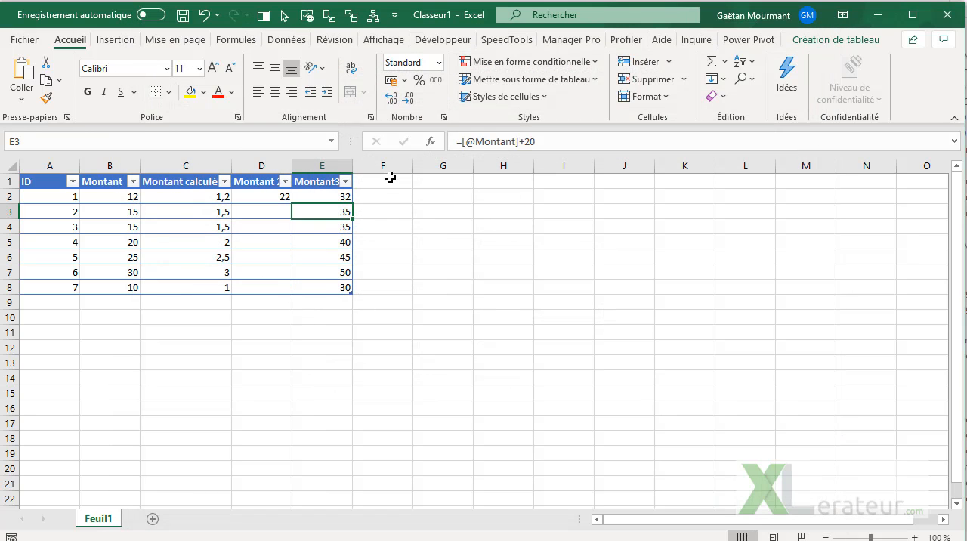
# Step: Add a new table column headed Montant4 in F1
pyautogui.click(391, 178)
pyautogui.write('Montant4')
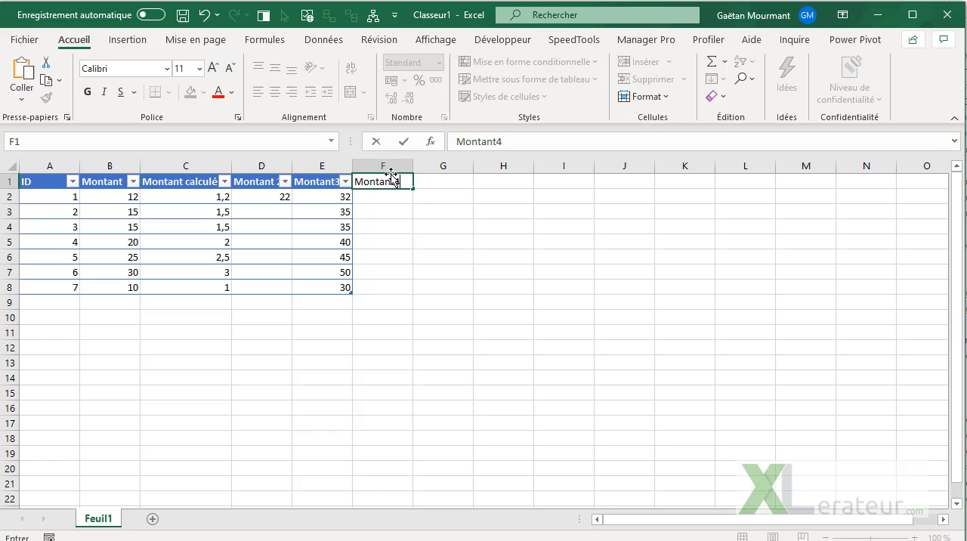
pyautogui.press('Return')
pyautogui.write('=')
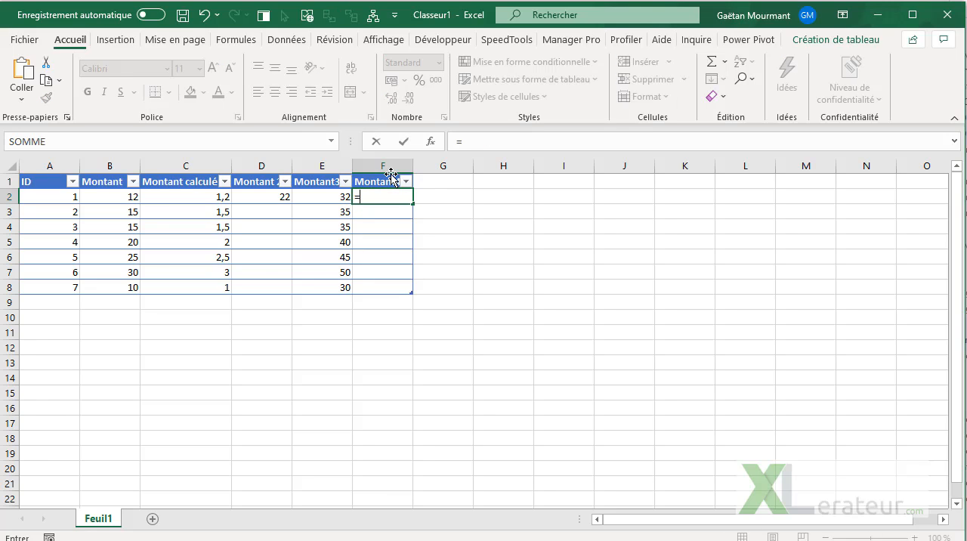
pyautogui.press('Left')
pyautogui.press('Left')
pyautogui.press('Left')
pyautogui.press('Left')
pyautogui.write('+')
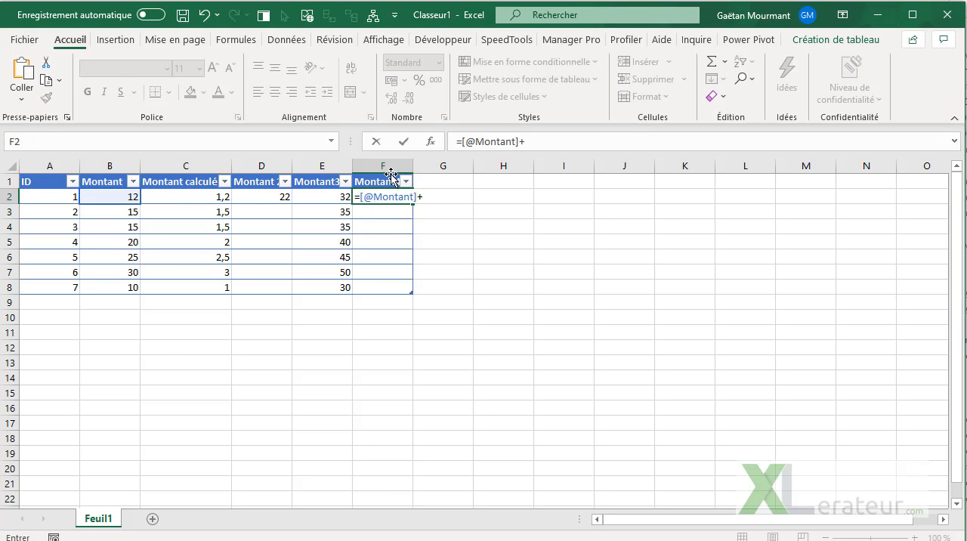
pyautogui.write('25')
pyautogui.press('Return')
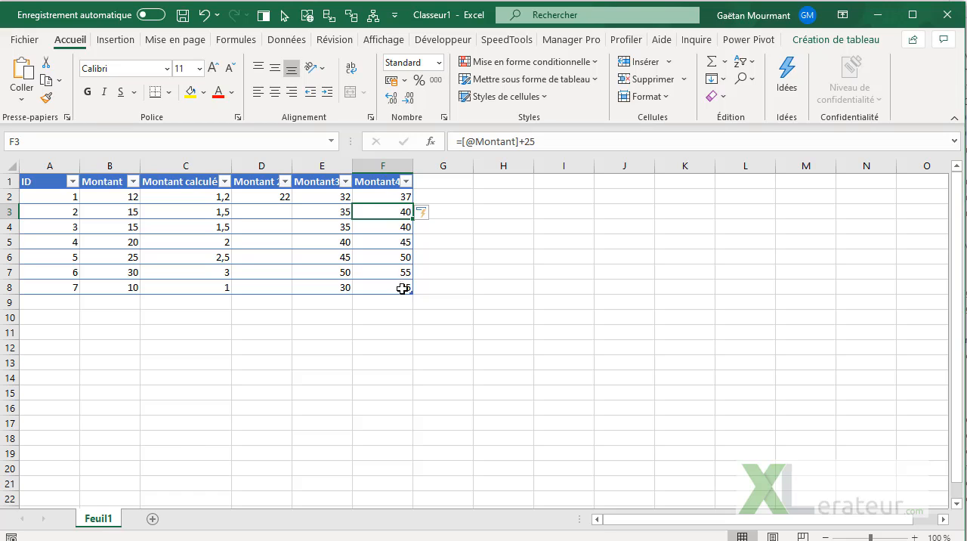
# Step: Review the automatic correction choices for the Montant4 column and examine the Montant3 cells E2:E8
pyautogui.click(431, 218)
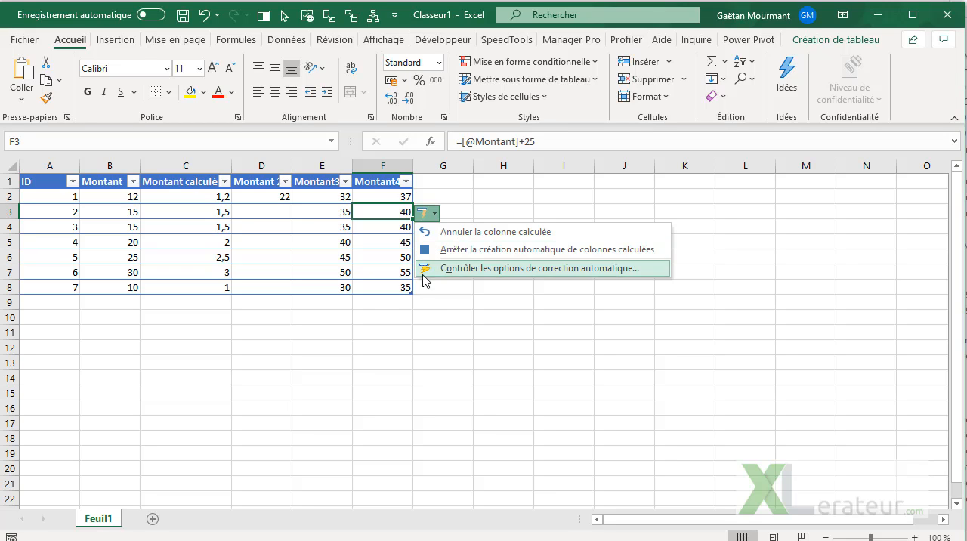
pyautogui.click(404, 319)
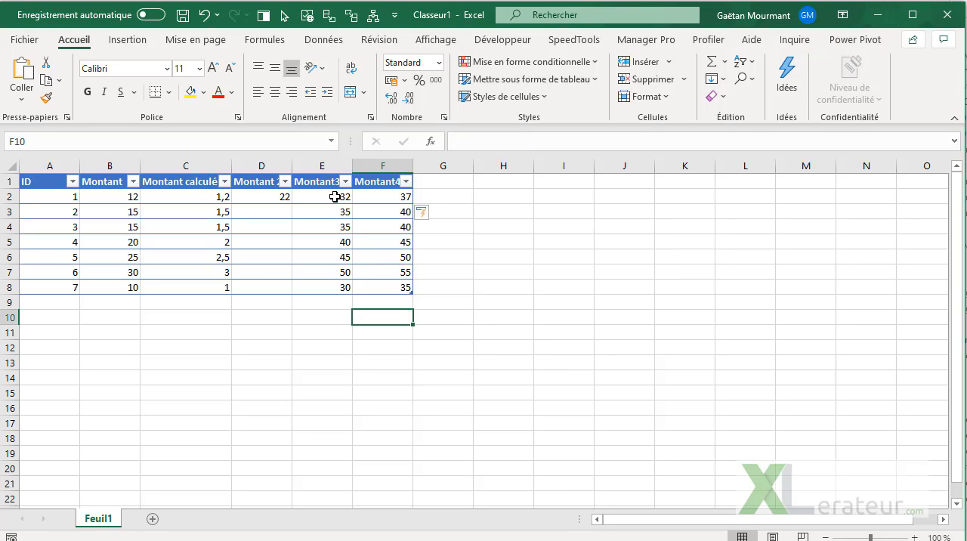
pyautogui.moveTo(335, 196); pyautogui.dragTo(328, 286)
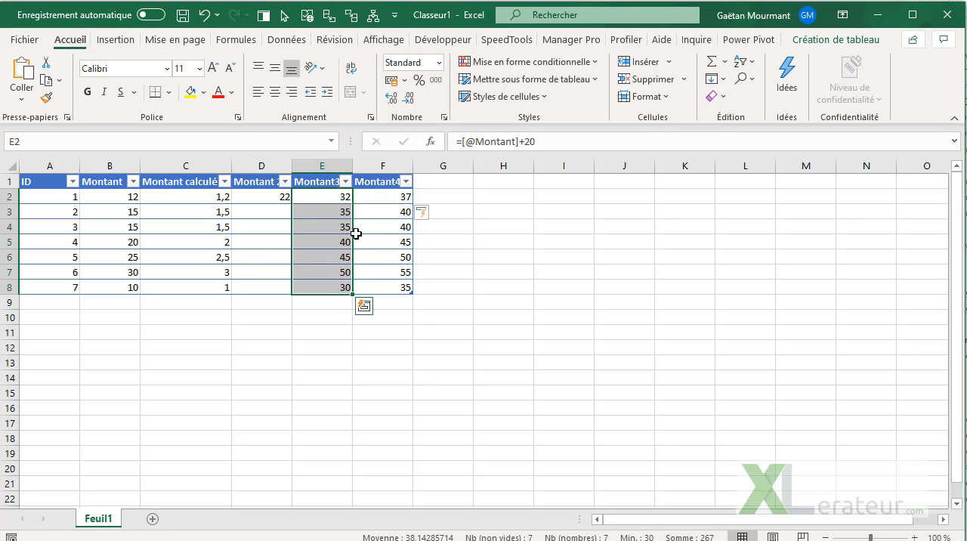
# Step: Add a new row directly below the table by entering ID 8 in A9
pyautogui.click(63, 301)
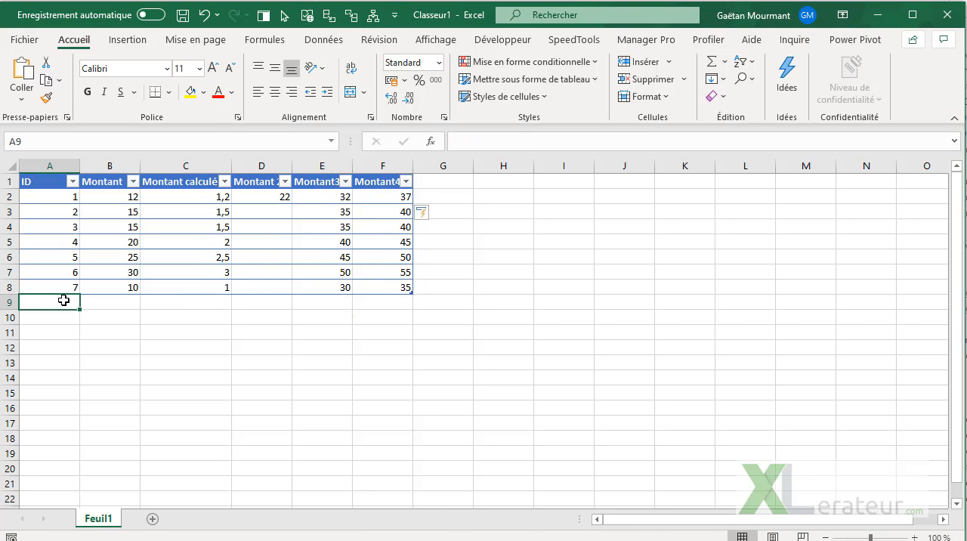
pyautogui.write('8')
pyautogui.press('Return')
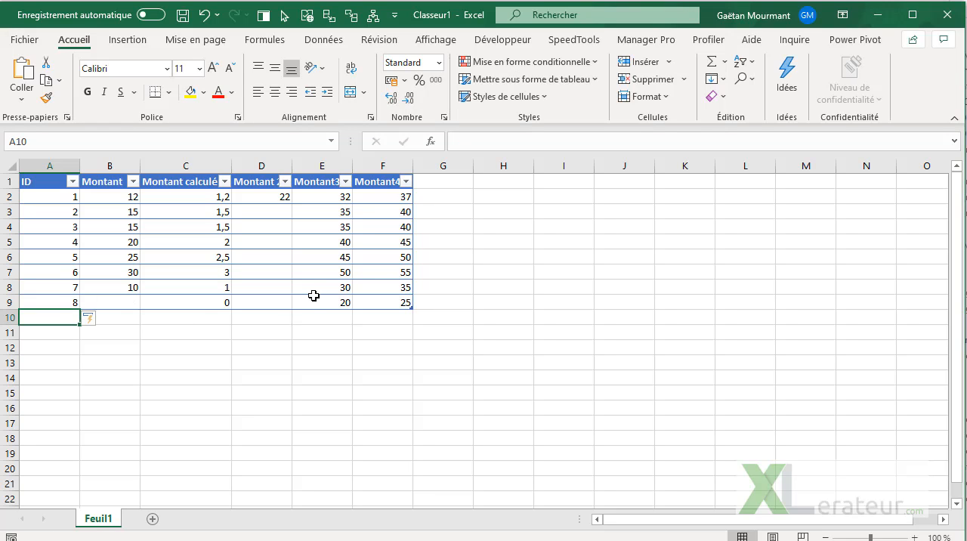